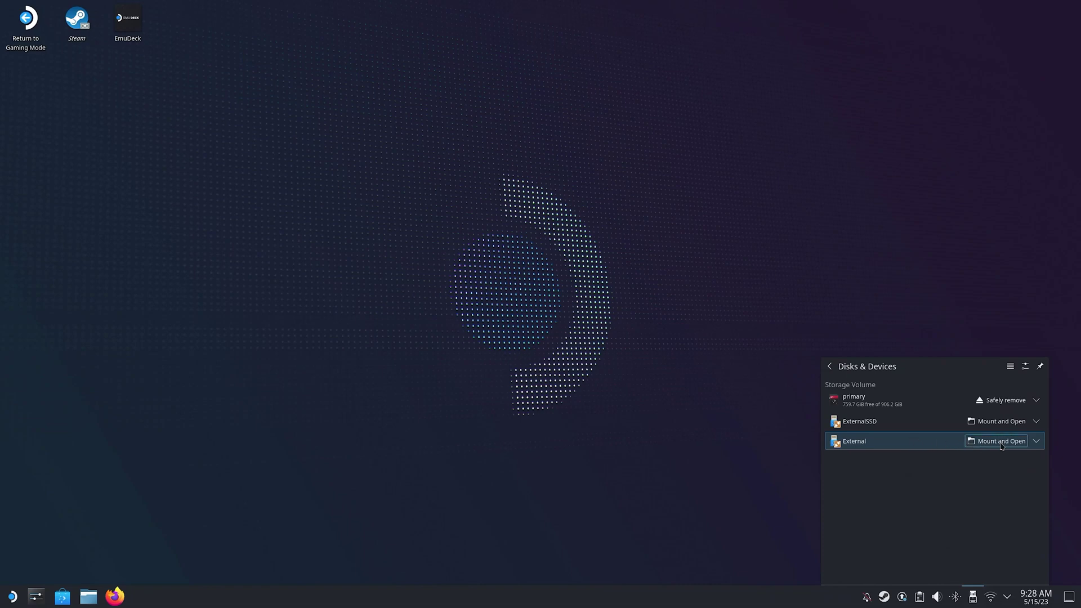
- Mount and open the External drive, and open the Emulation/roms/ps3 folder on the primary drive
left_click(1001, 441)
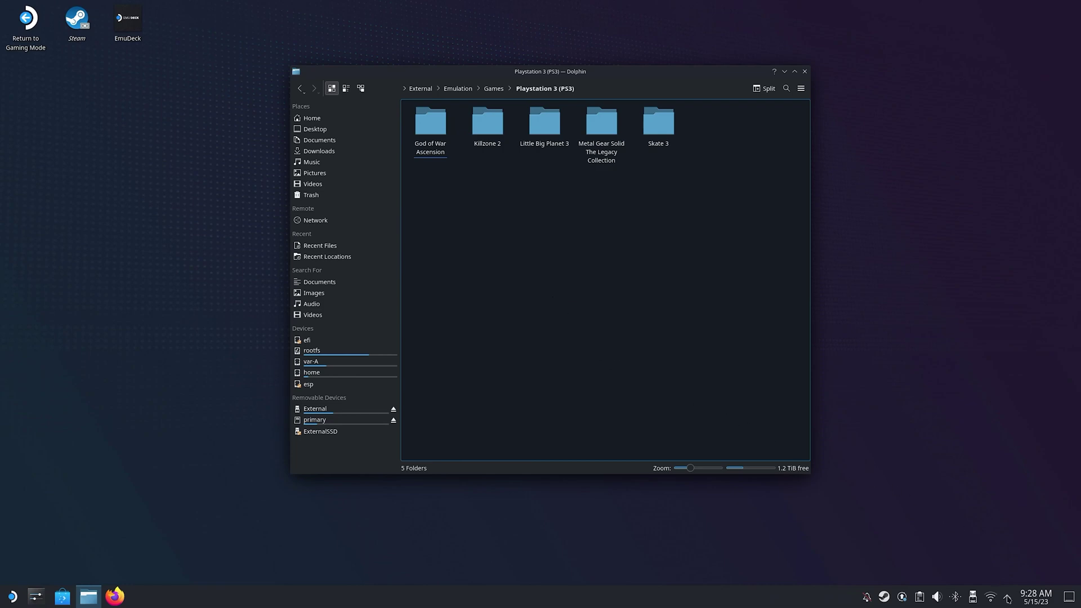
left_click(972, 598)
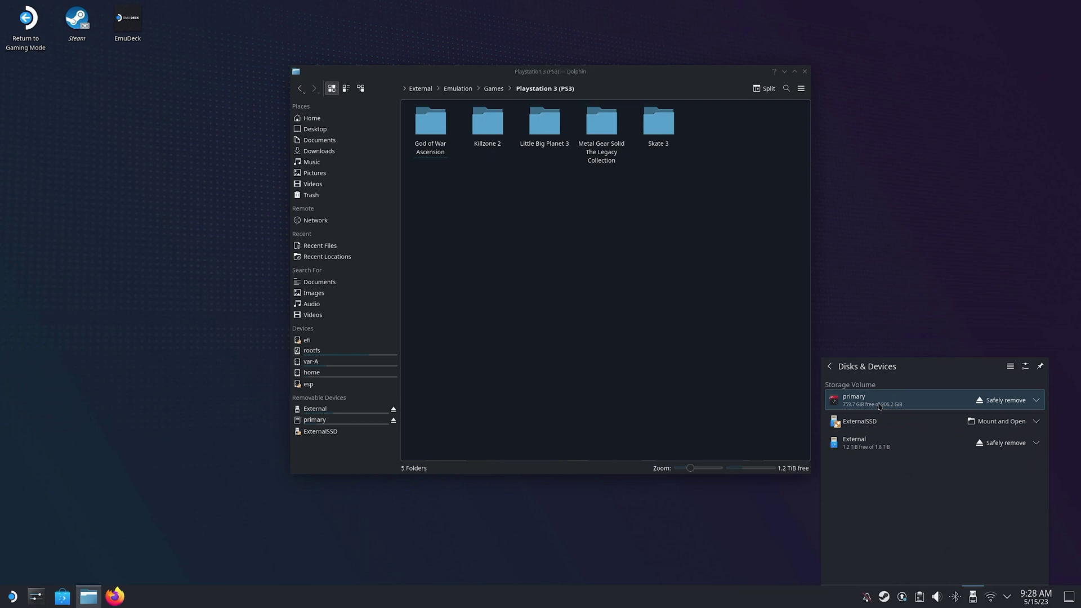
left_click(879, 406)
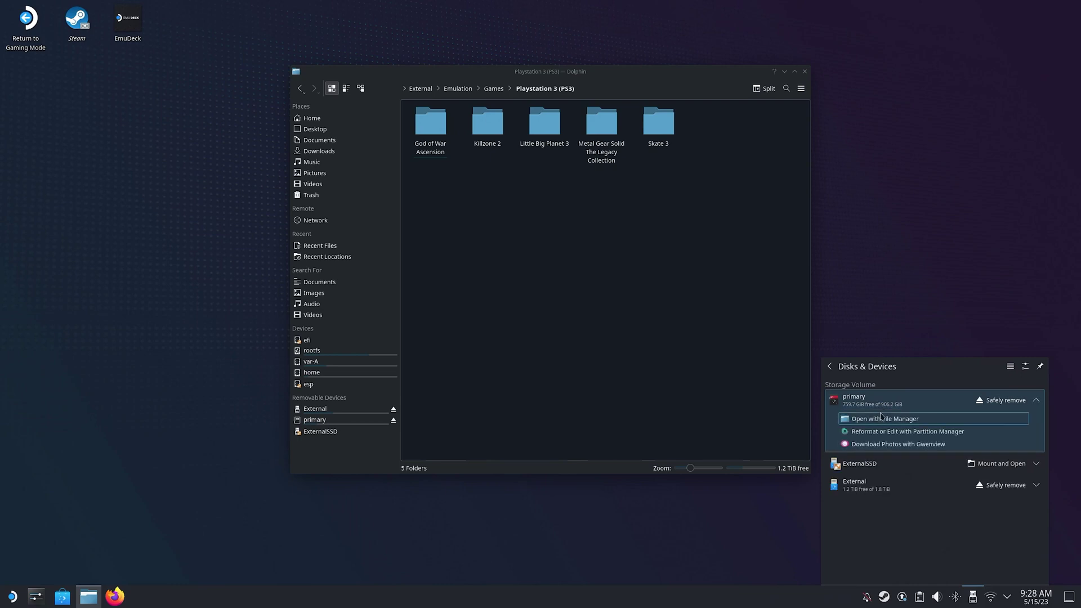
left_click(882, 420)
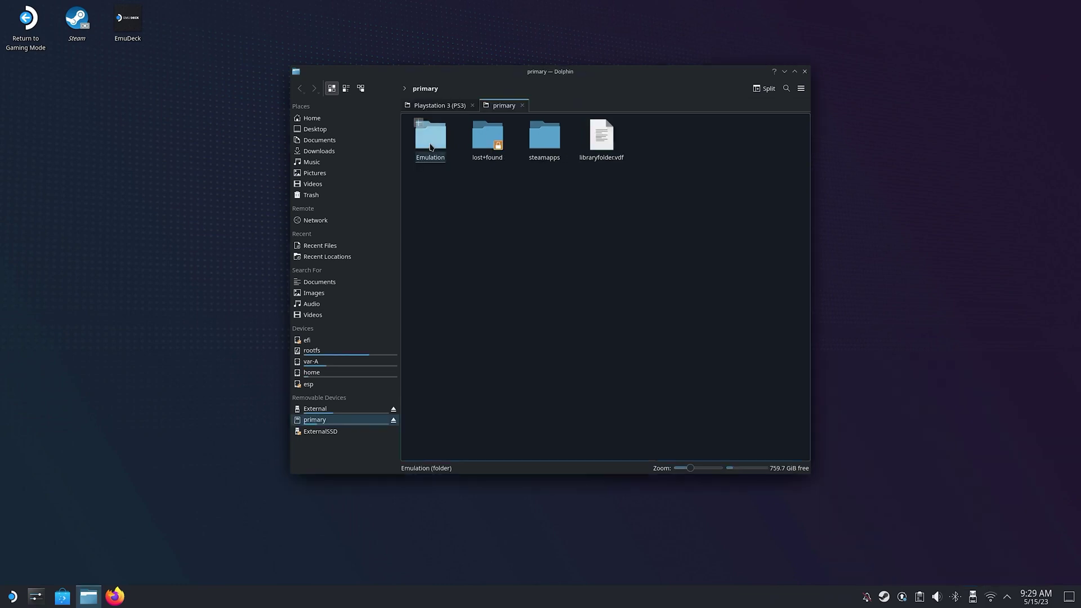
left_click(430, 147)
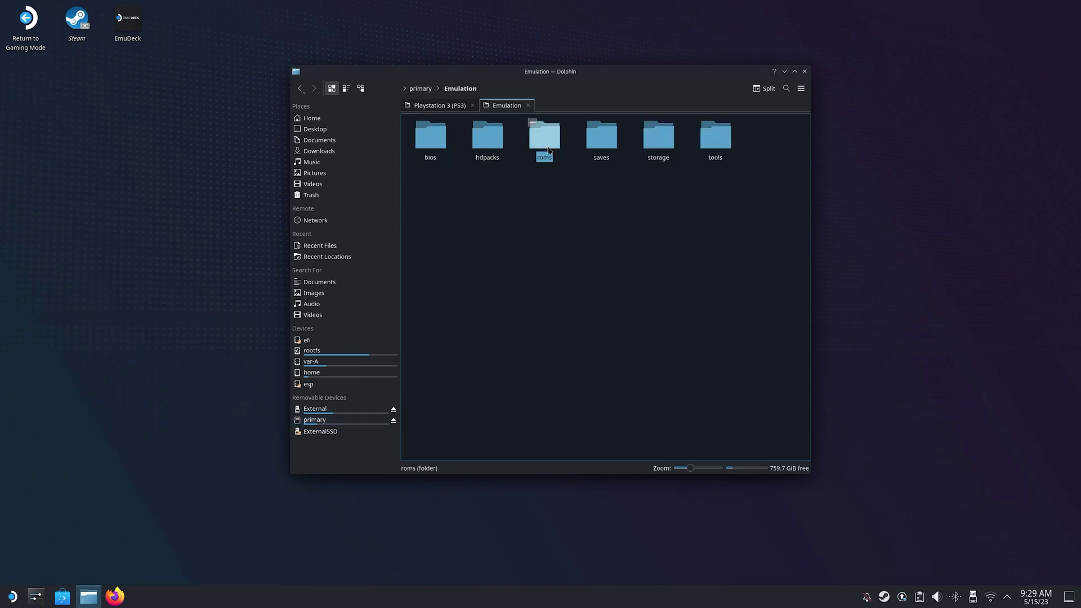
left_click(548, 149)
scroll(506, 355, "down", 10)
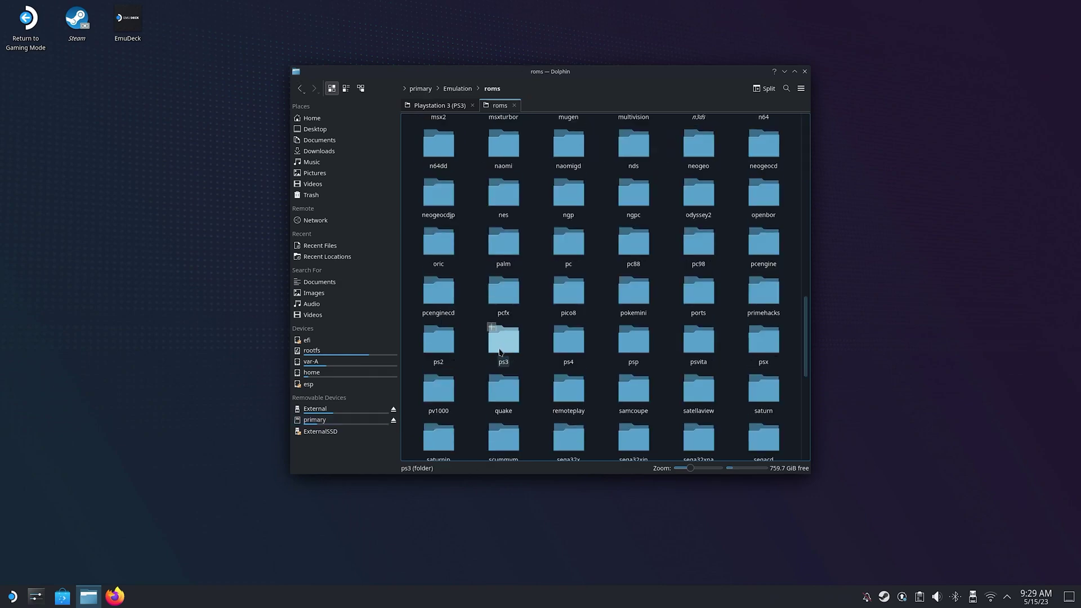
left_click(512, 341)
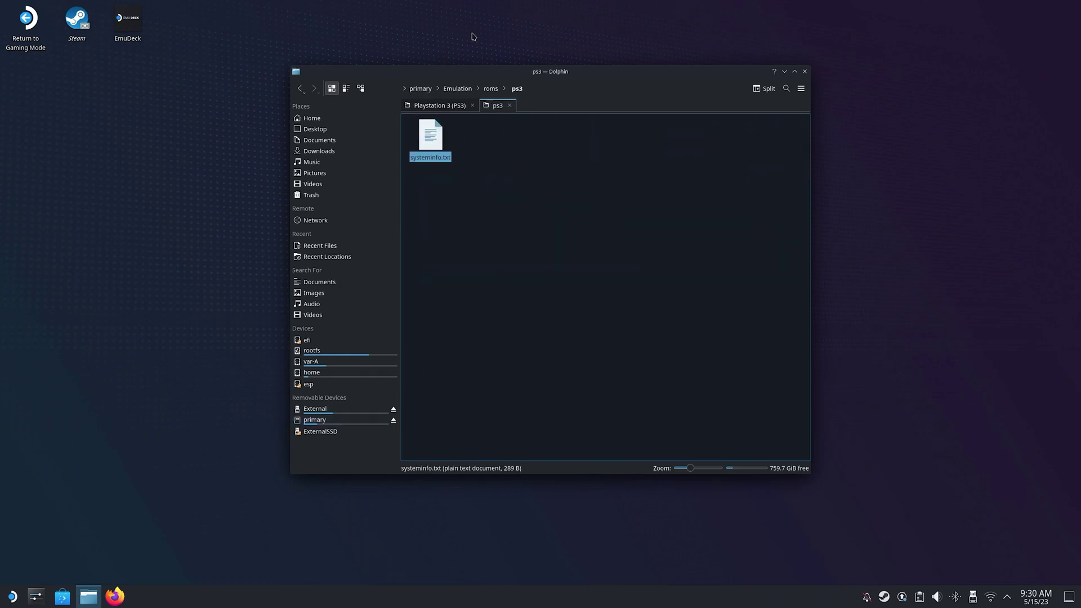
- Copy all five game folders from External's Playstation 3 (PS3) folder into the primary drive's ps3 folder
left_click(429, 107)
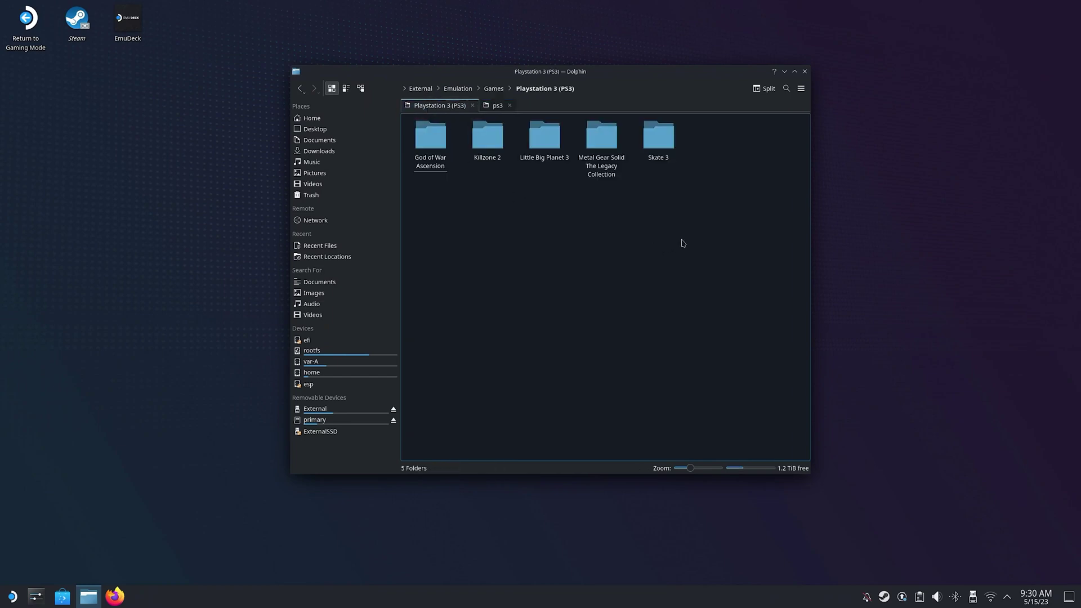
left_click_drag(678, 204, 432, 128)
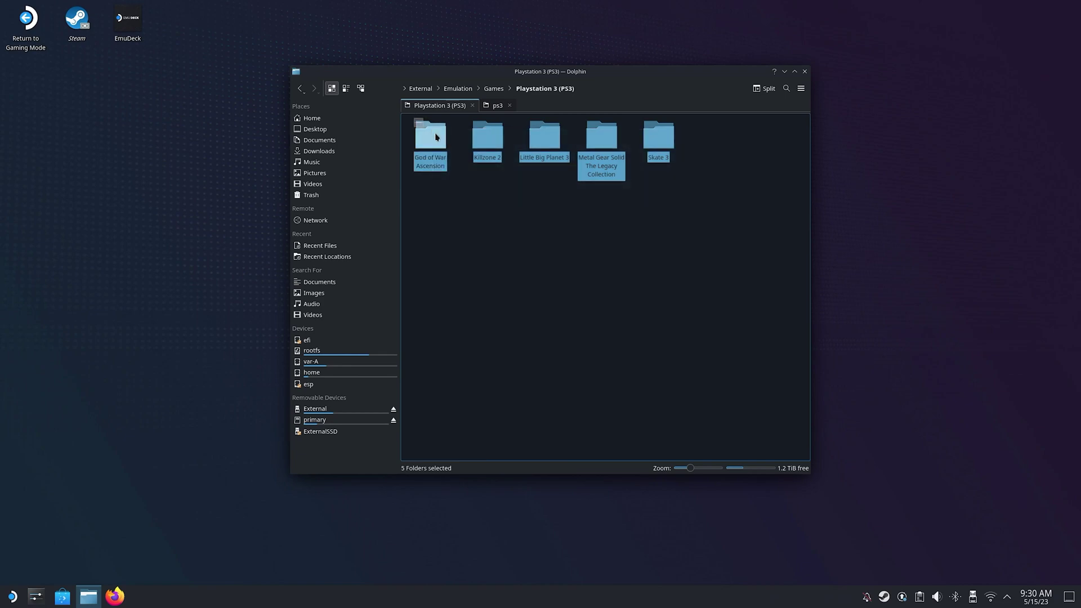
right_click(436, 136)
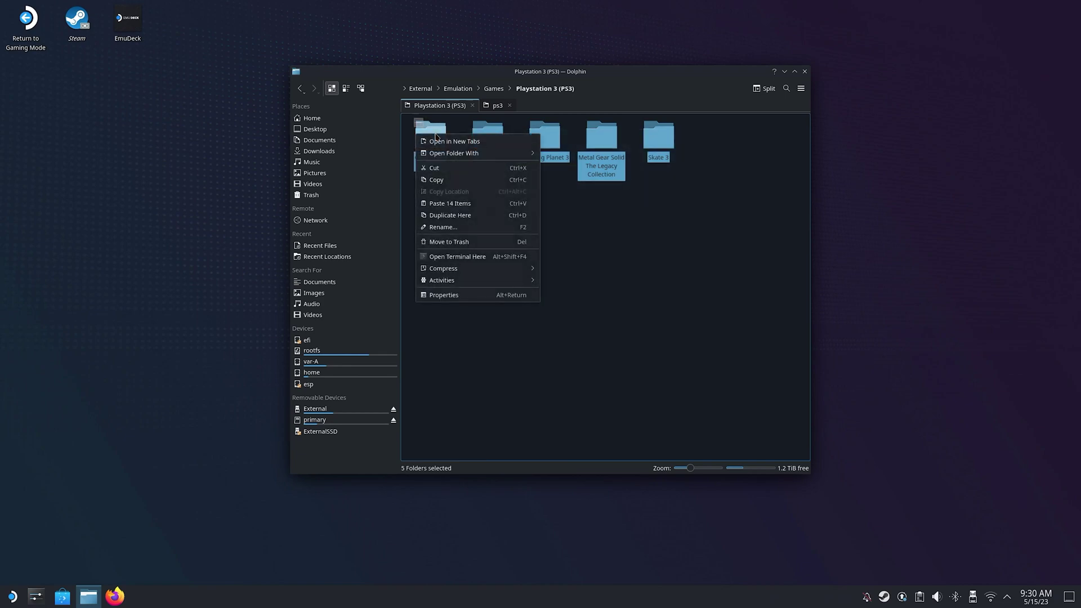
left_click(455, 181)
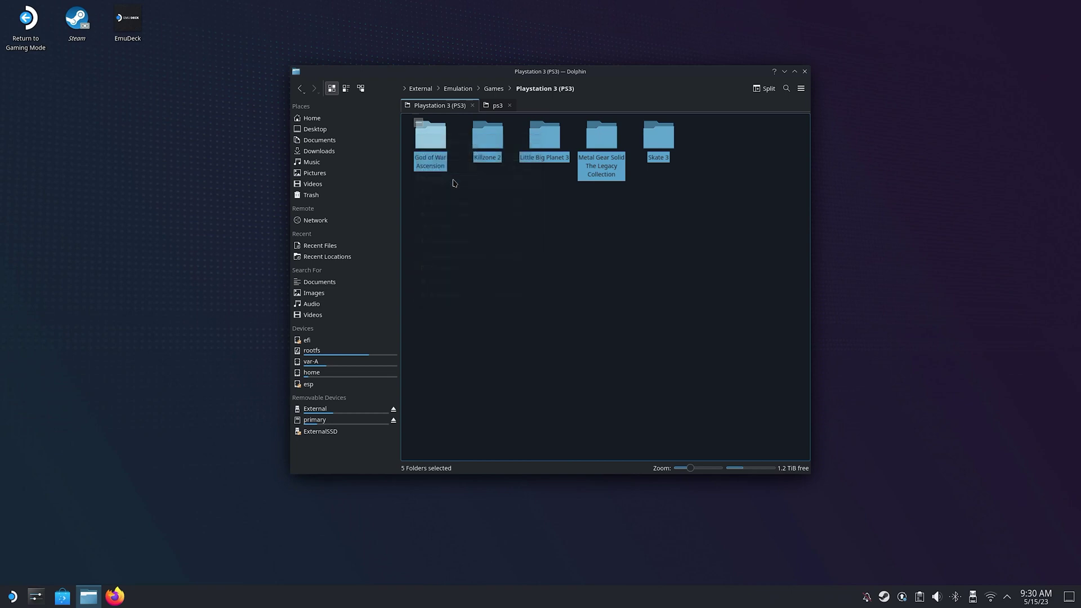
left_click(497, 106)
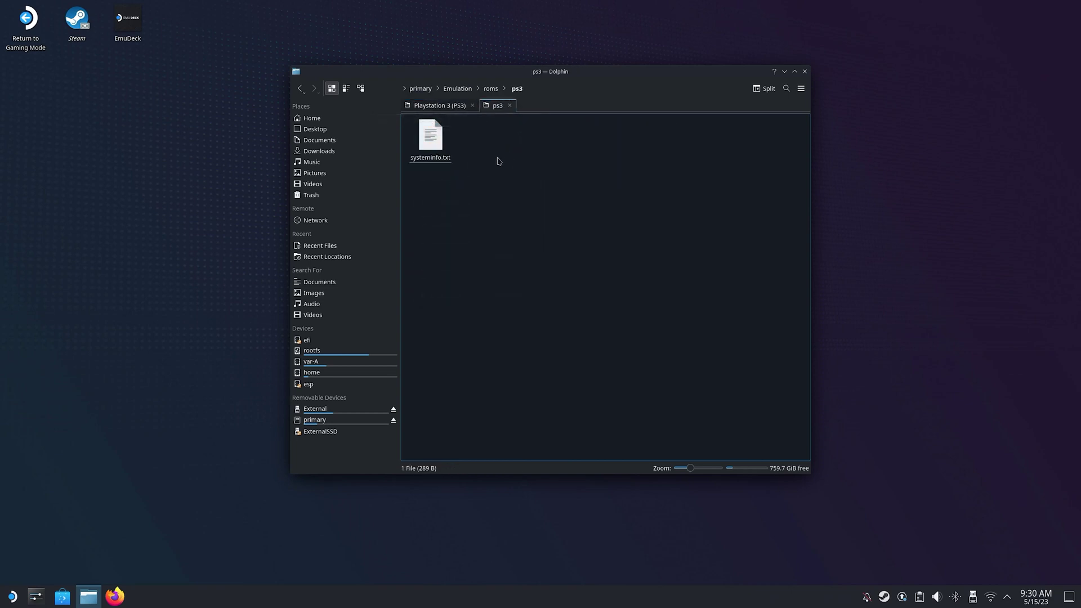
right_click(416, 157)
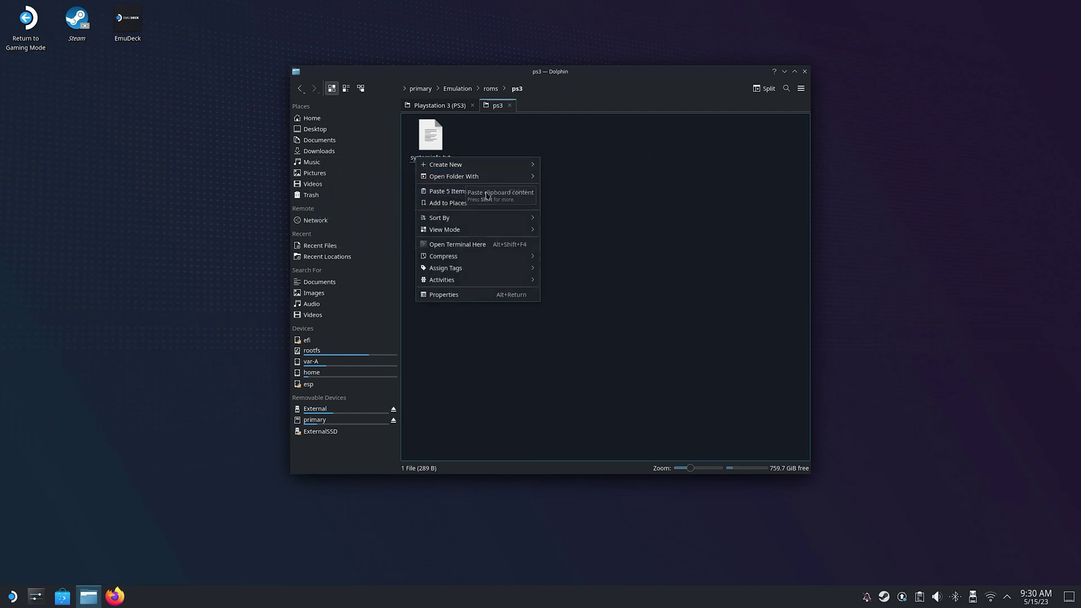
left_click(453, 192)
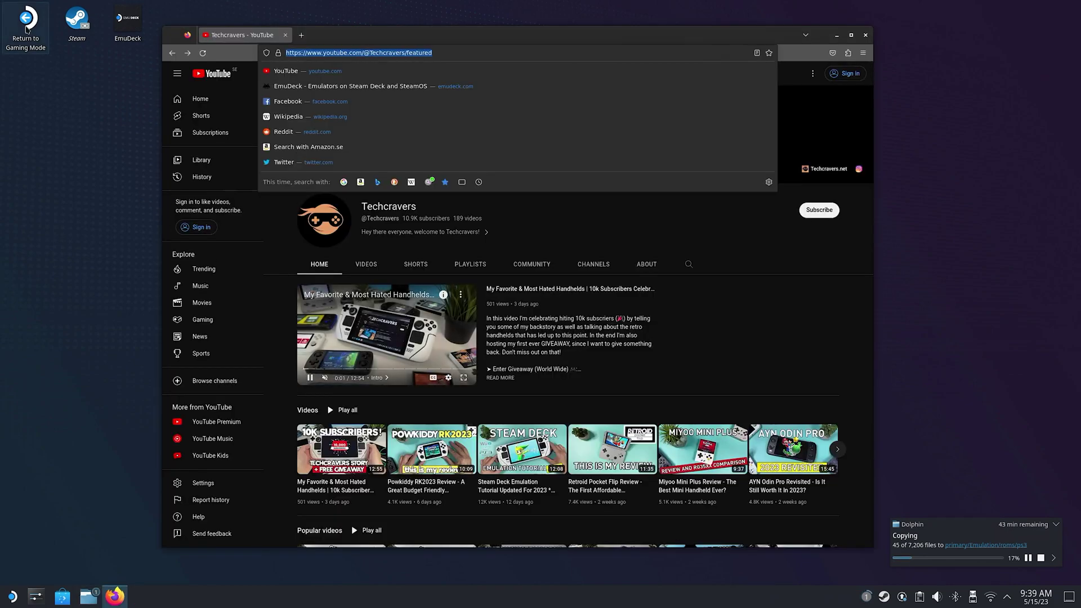
- Go to the RPCS3 website's Quickstart page in Firefox and follow its link to the PlayStation 3 System Software page
type("rpc")
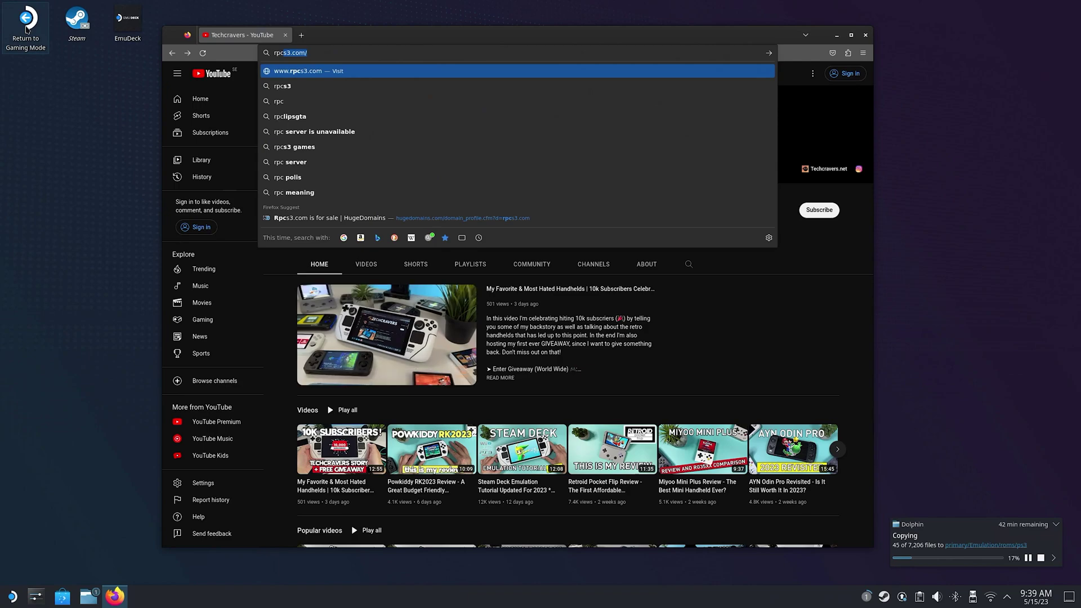
type("s")
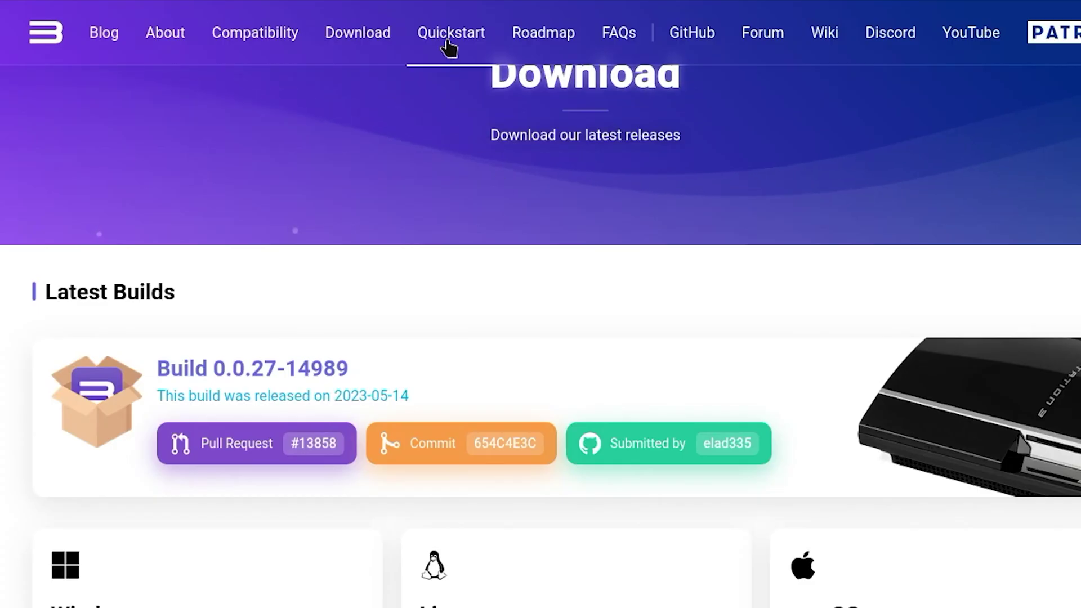
left_click(447, 40)
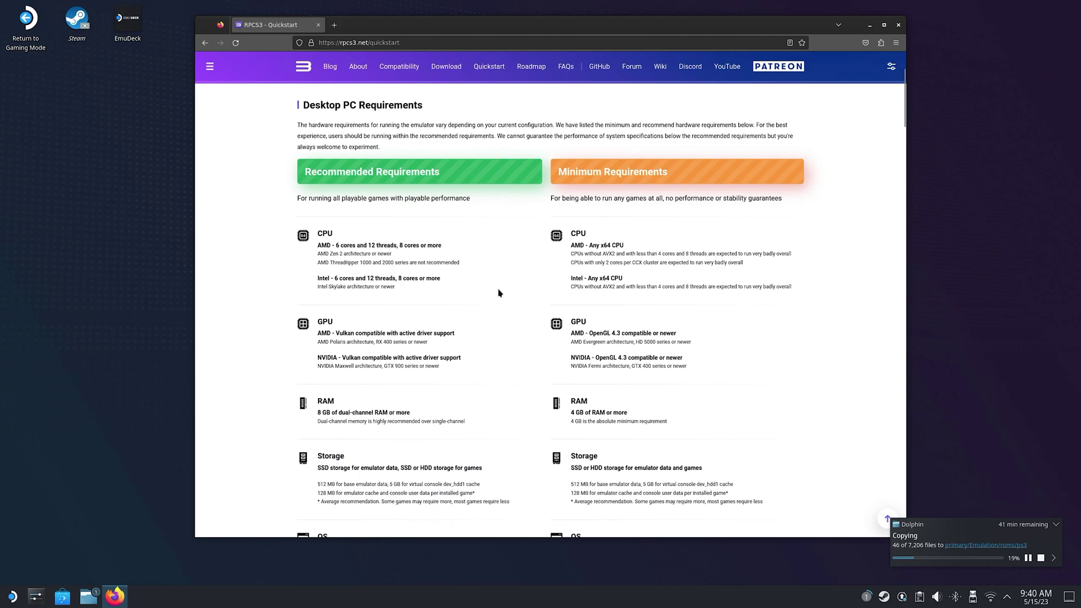
scroll(472, 524, "down", 10)
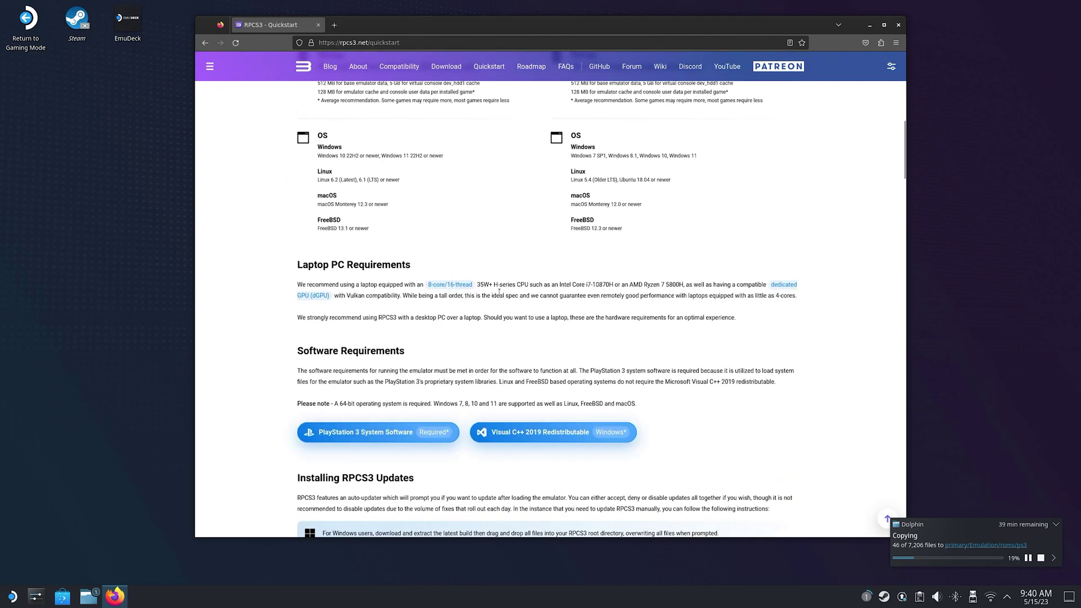
scroll(499, 291, "down", 3)
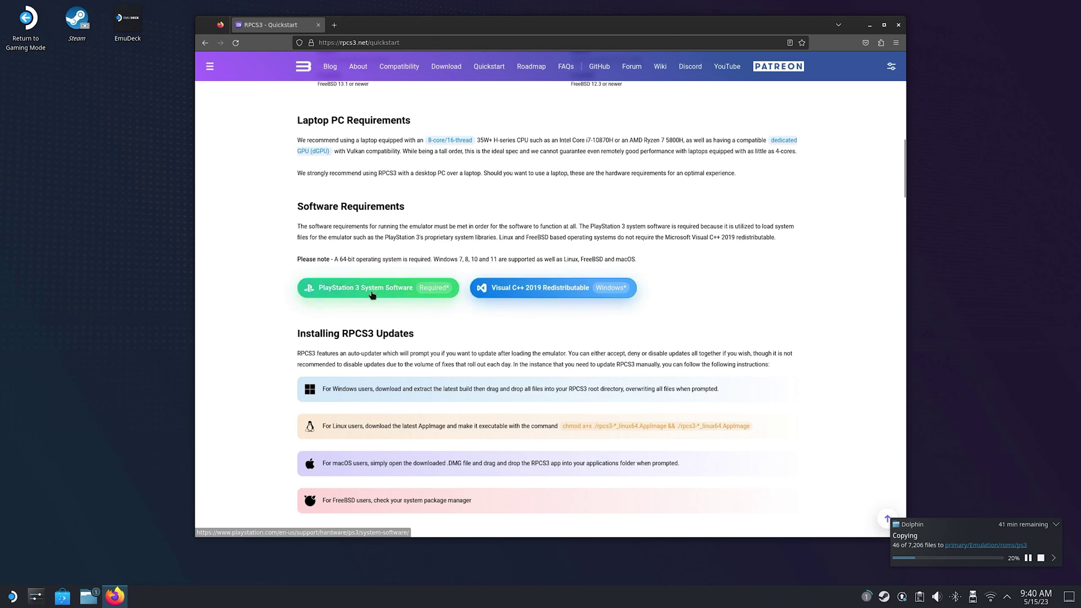
left_click(359, 299)
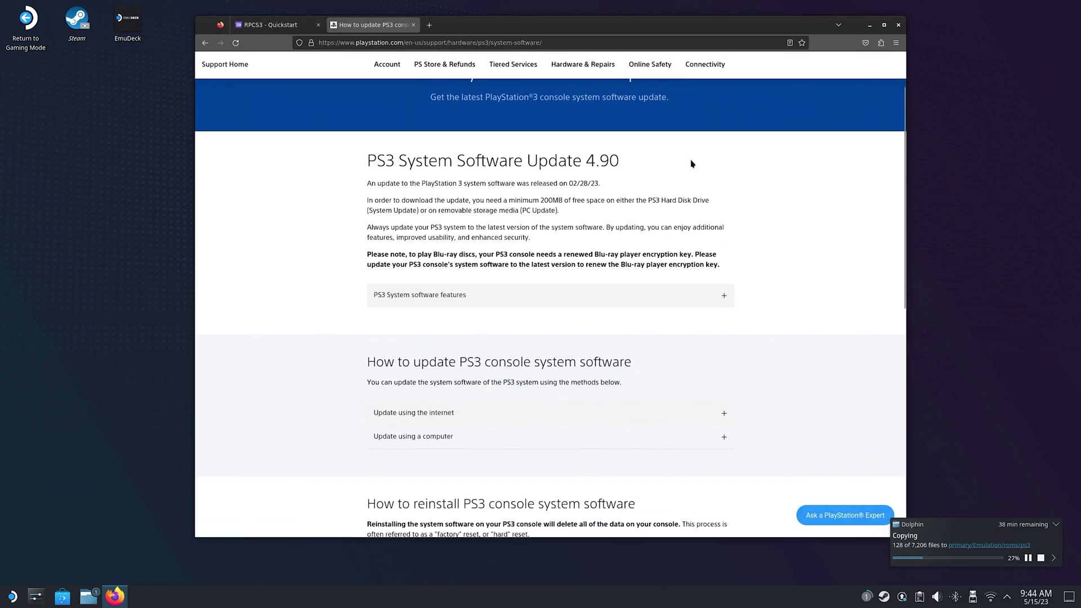
- Save the PS3 system software reinstallation file as PS3UPDAT.PUP on the Desktop and allow its download
scroll(685, 196, "down", 5)
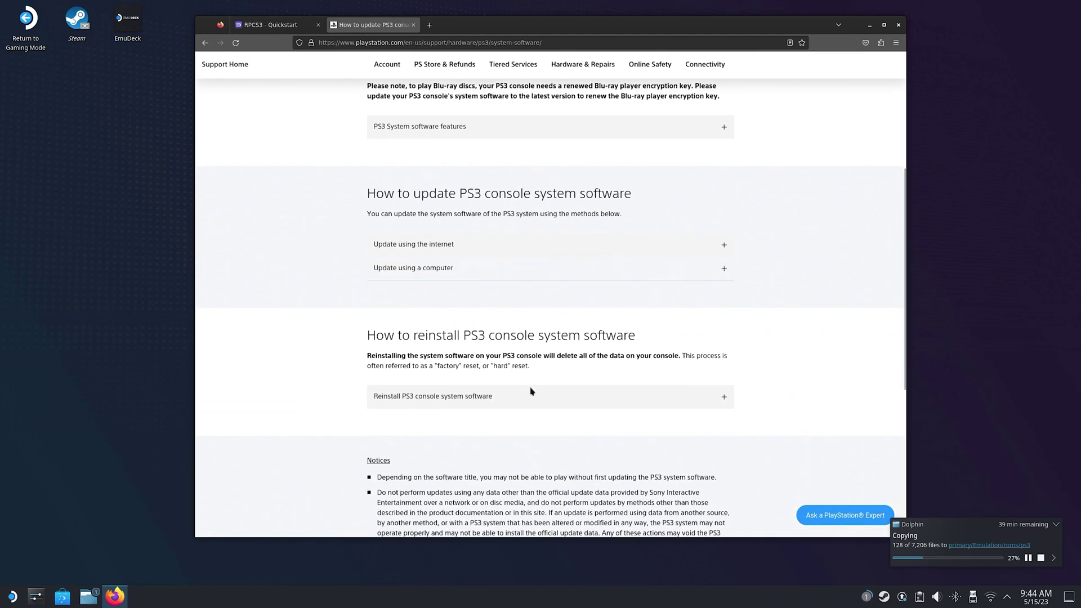
left_click(531, 392)
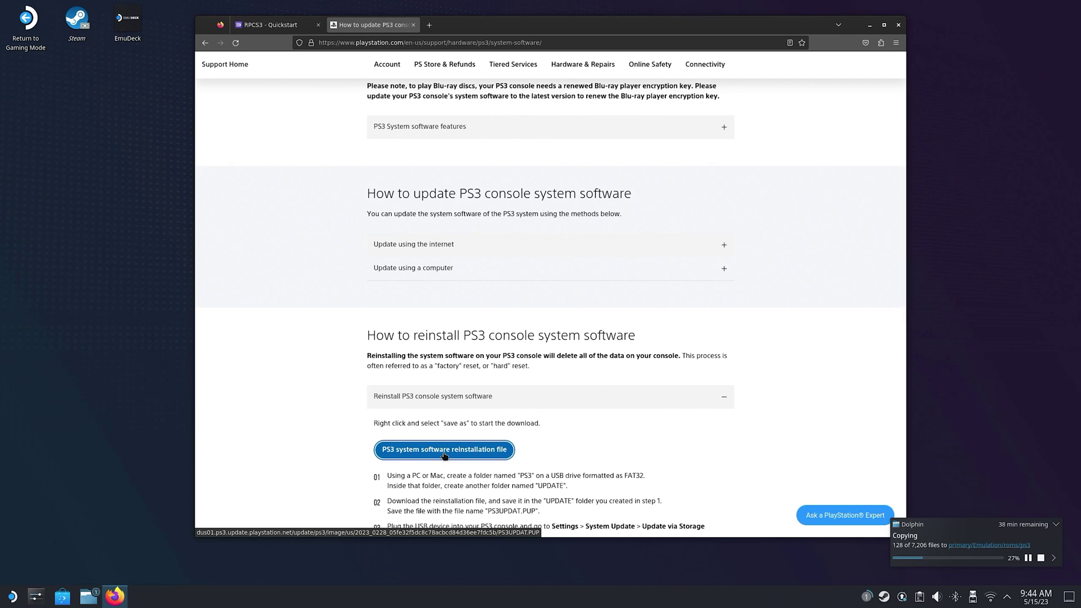
right_click(445, 455)
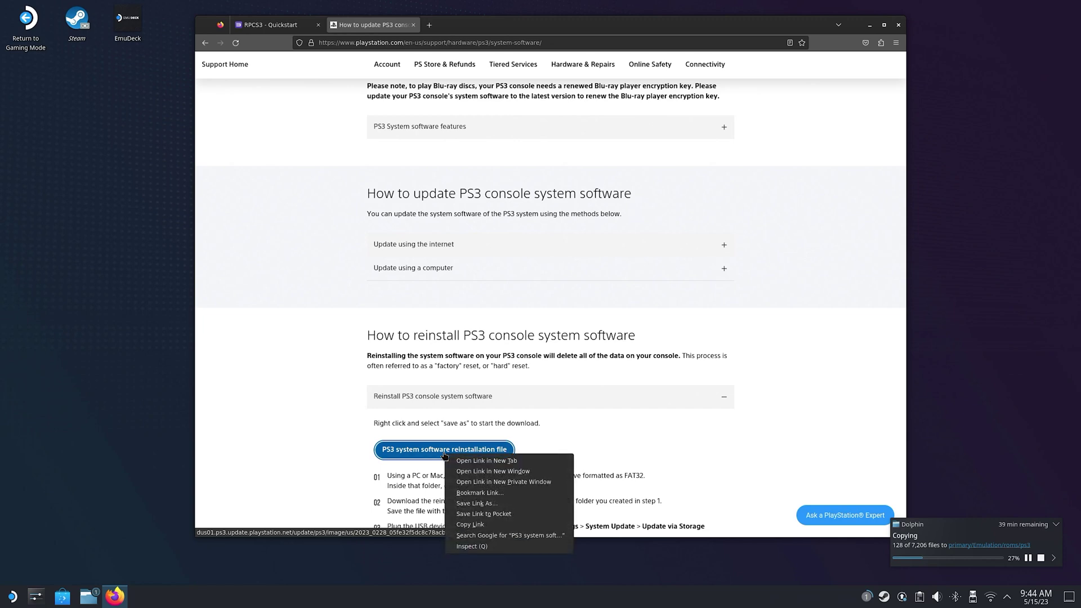
left_click(476, 503)
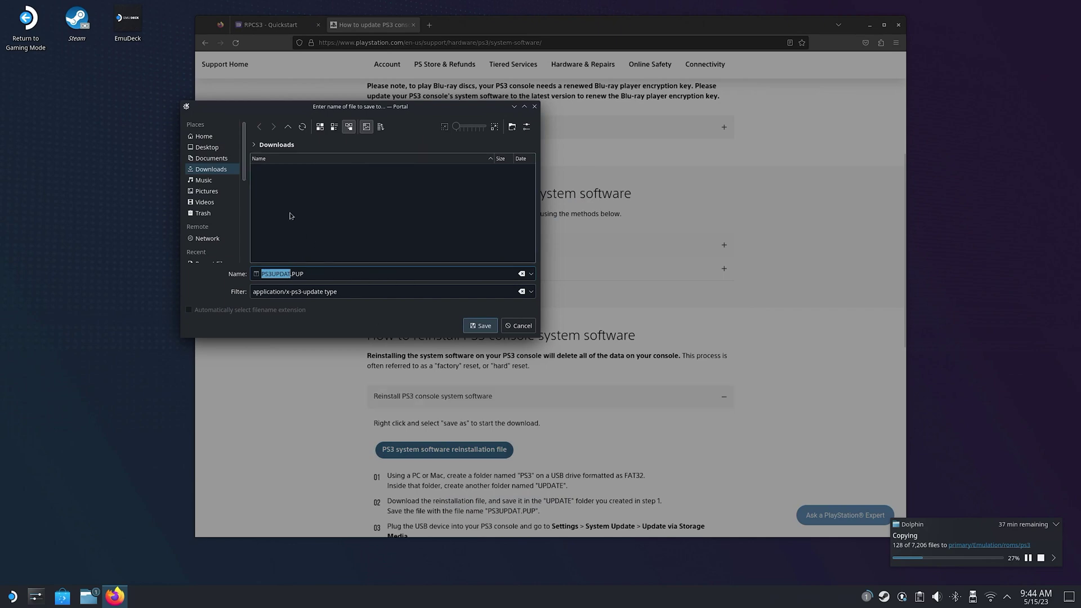
left_click(206, 137)
left_click(207, 148)
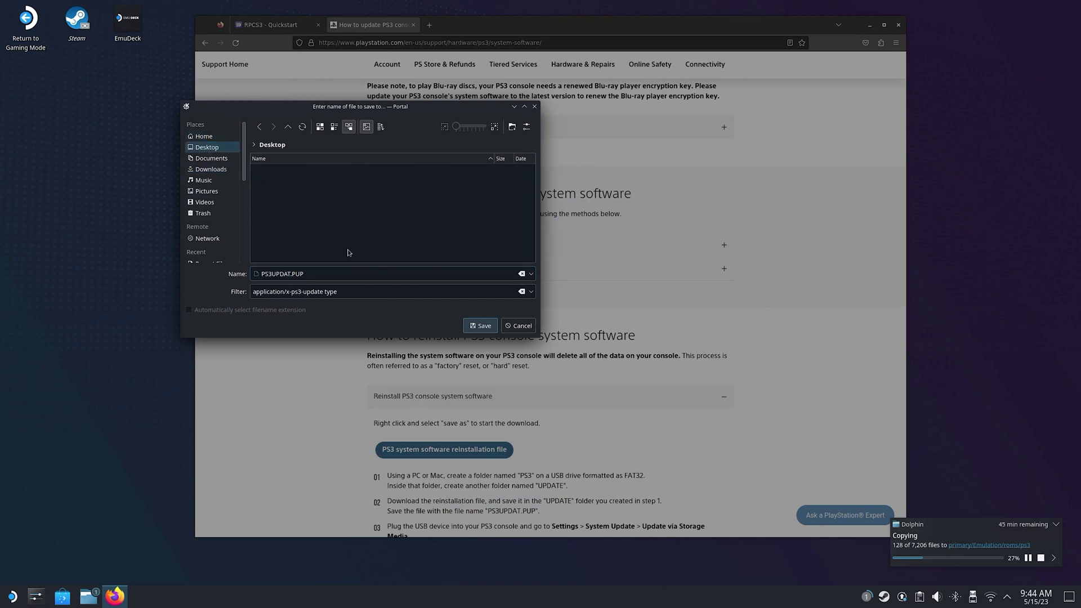
left_click(485, 328)
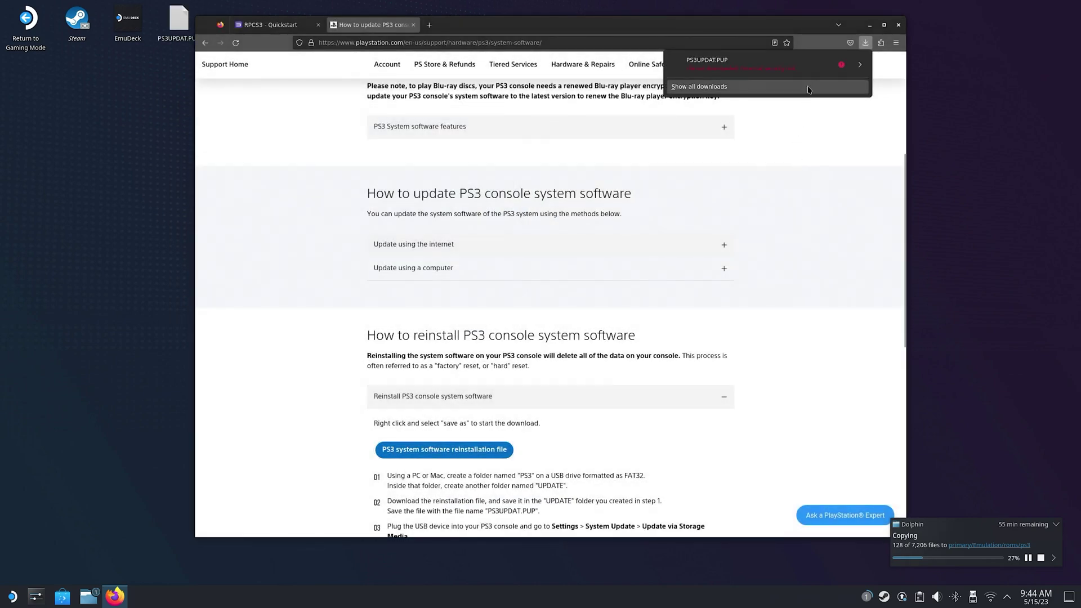
left_click(859, 64)
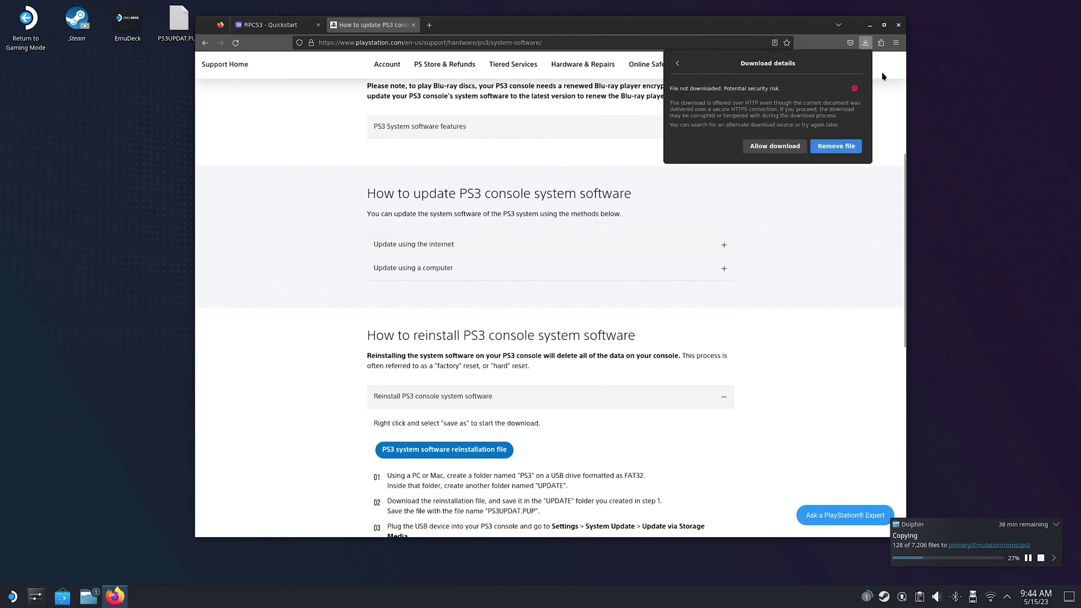
left_click(777, 149)
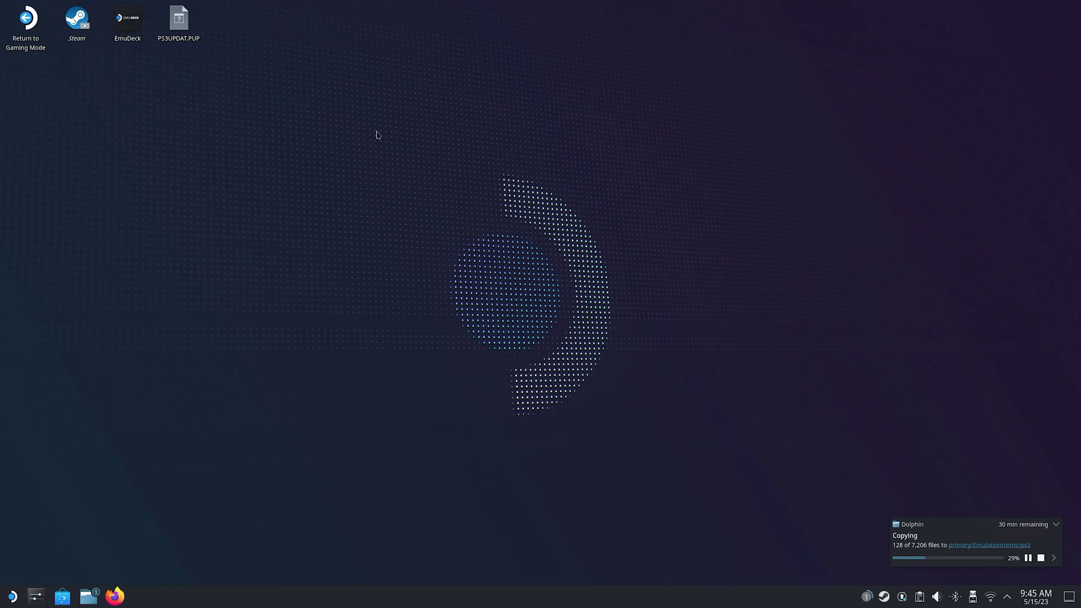
- Launch RPCS3 from the installed games and move its window nearer the middle of the desktop
left_click(12, 596)
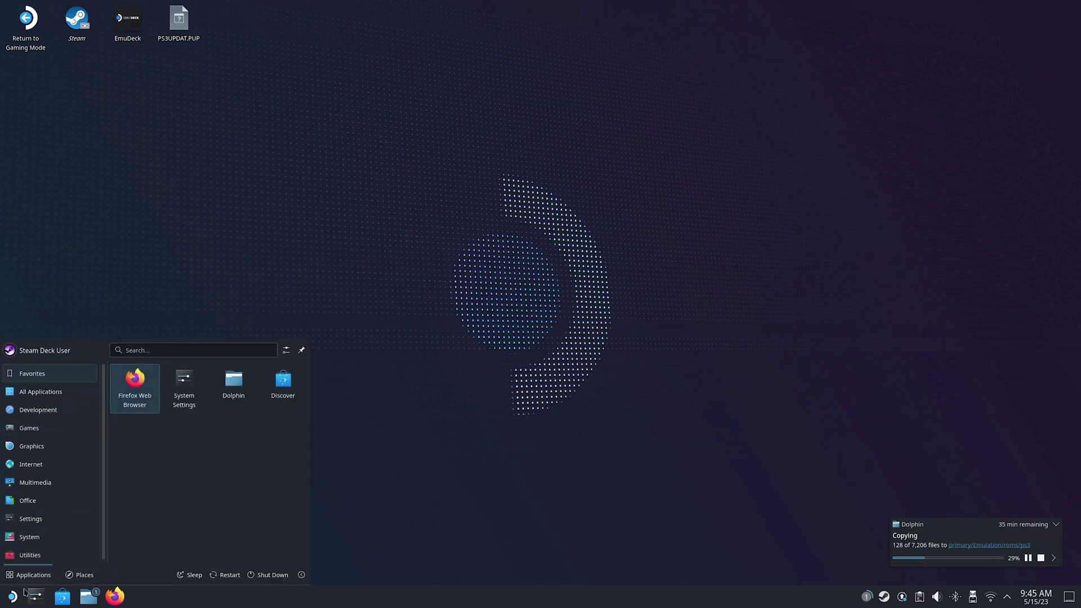
left_click(31, 555)
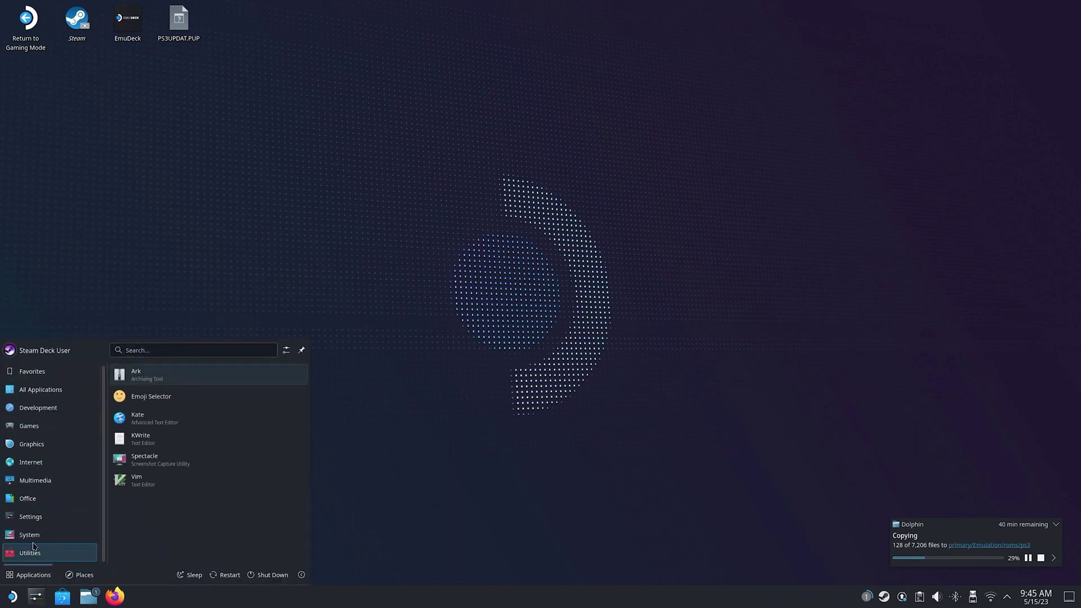
mouse_move(34, 426)
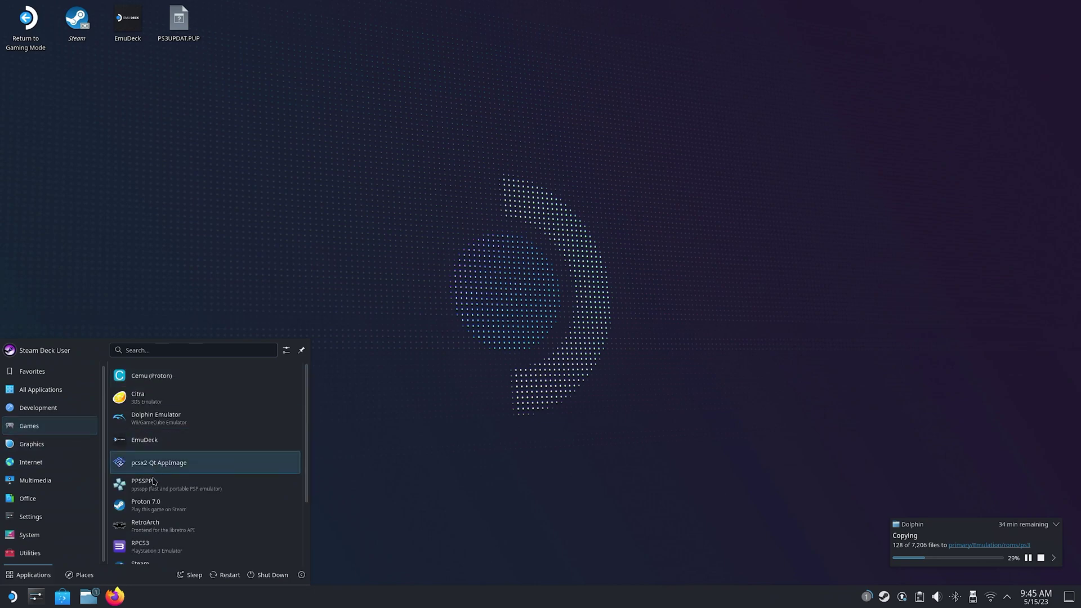
left_click(148, 546)
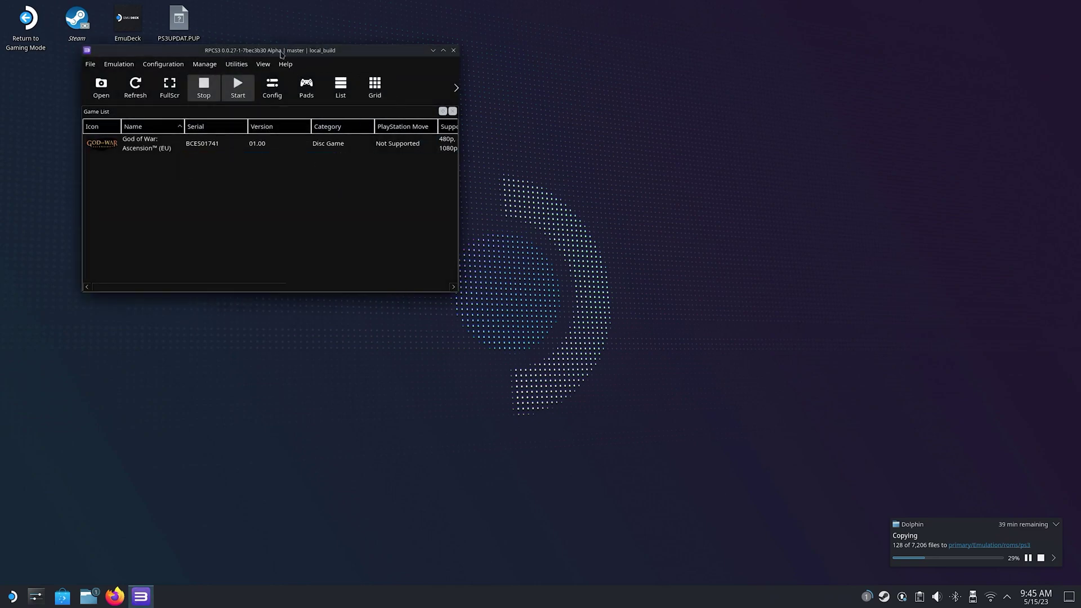
left_click_drag(280, 54, 474, 98)
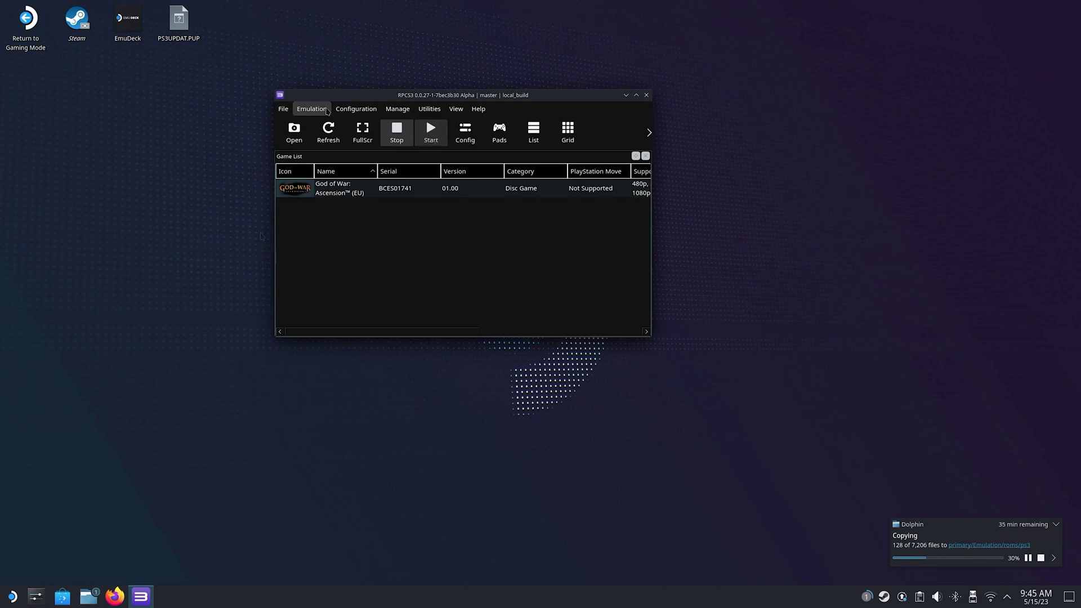
- Install the PS3 firmware in RPCS3 from the PS3UPDAT.PUP file on the Desktop
left_click(315, 188)
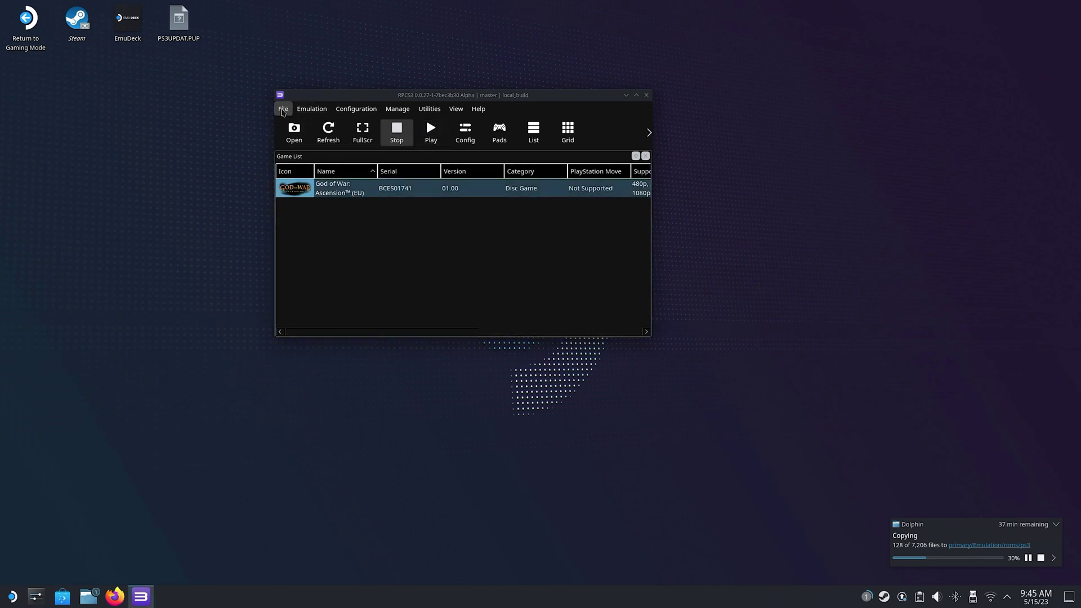
left_click(283, 110)
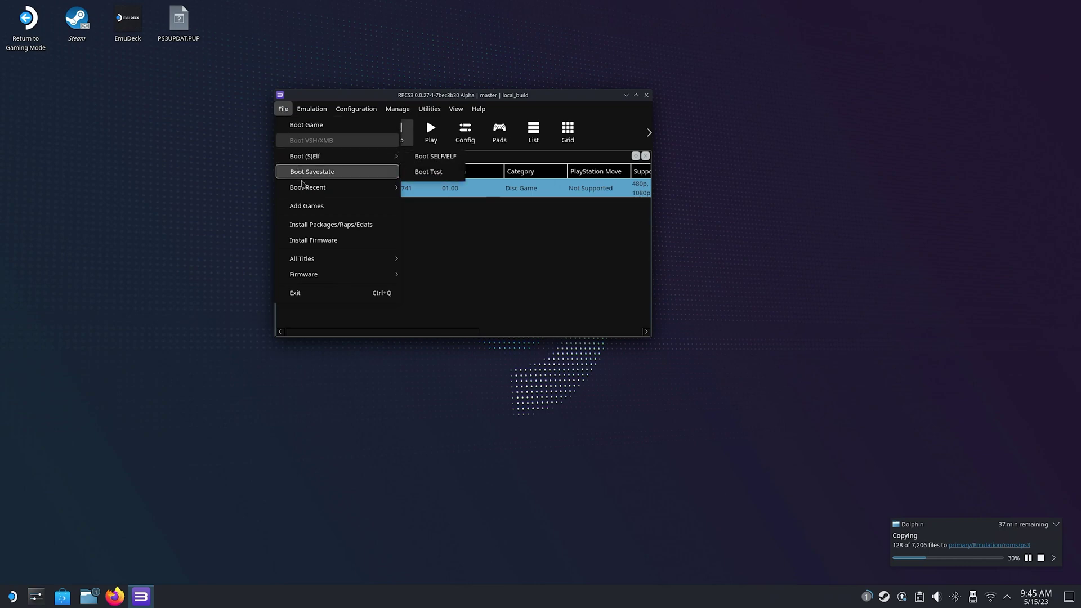
left_click(330, 241)
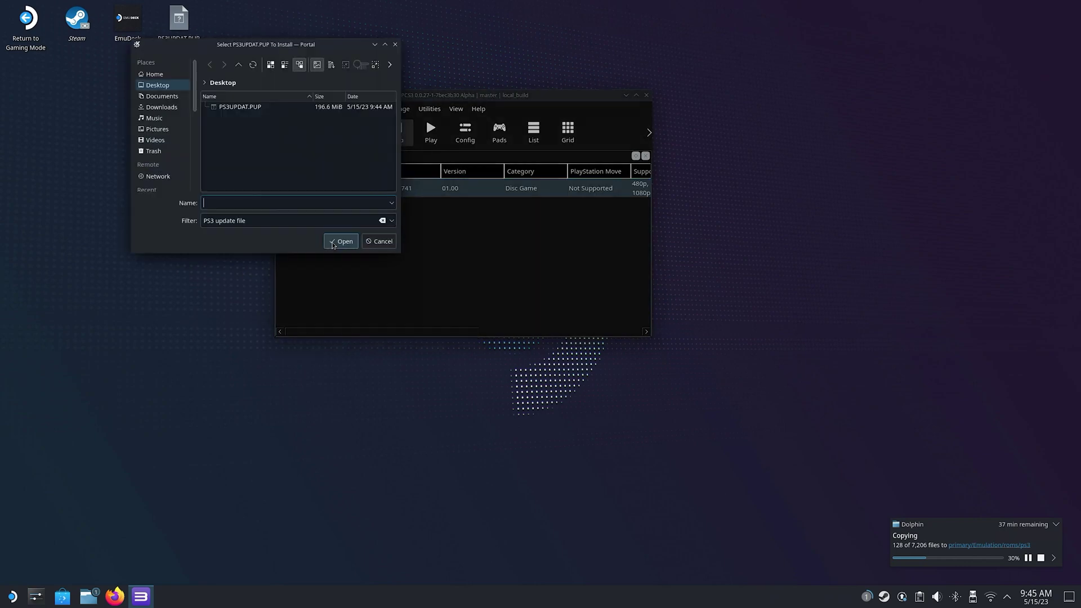
left_click(242, 108)
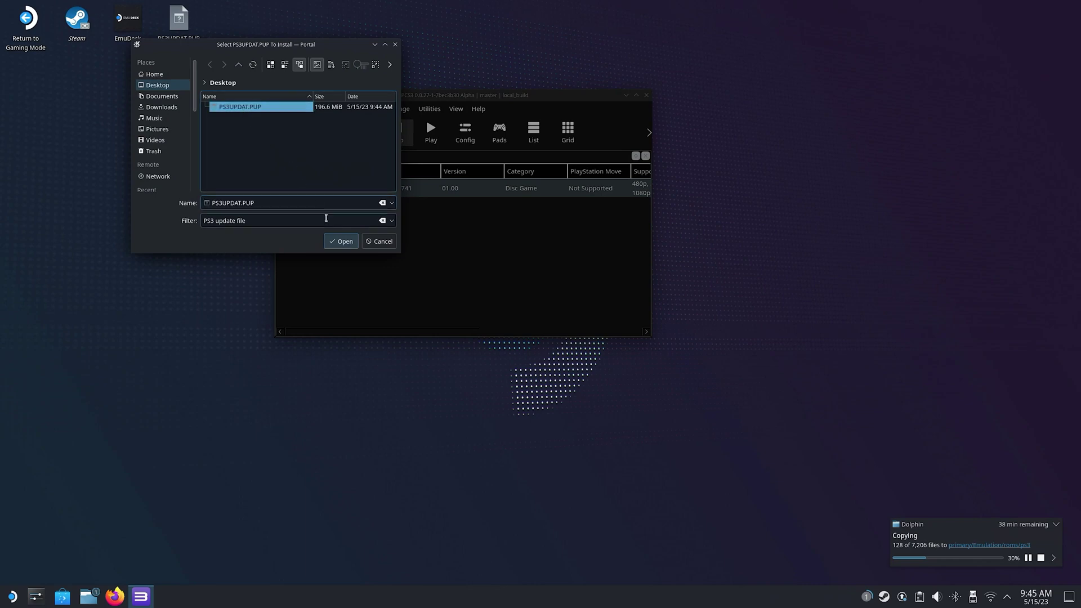
left_click(343, 248)
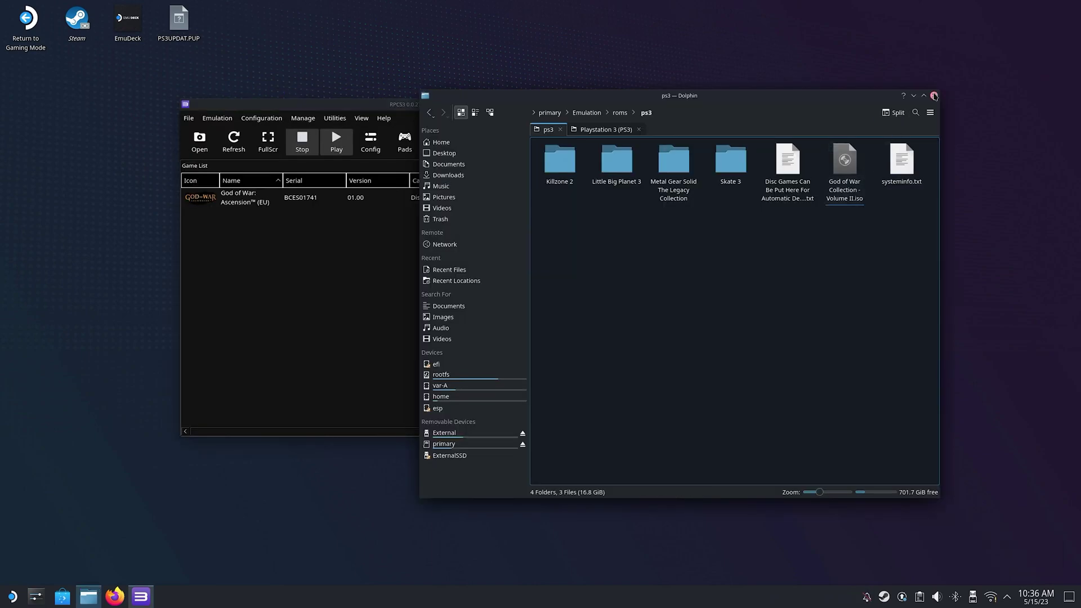
- Close the ps3 folder window, move the RPCS3 window nearer the middle of the desktop, and refresh its game list
left_click(933, 96)
left_click_drag(562, 112, 615, 132)
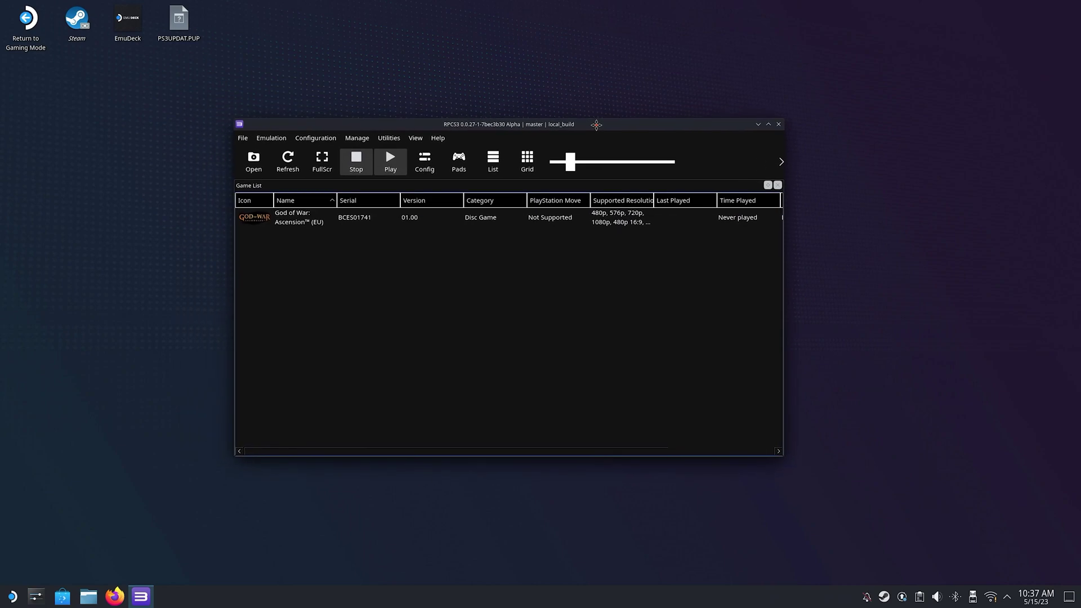
left_click(286, 165)
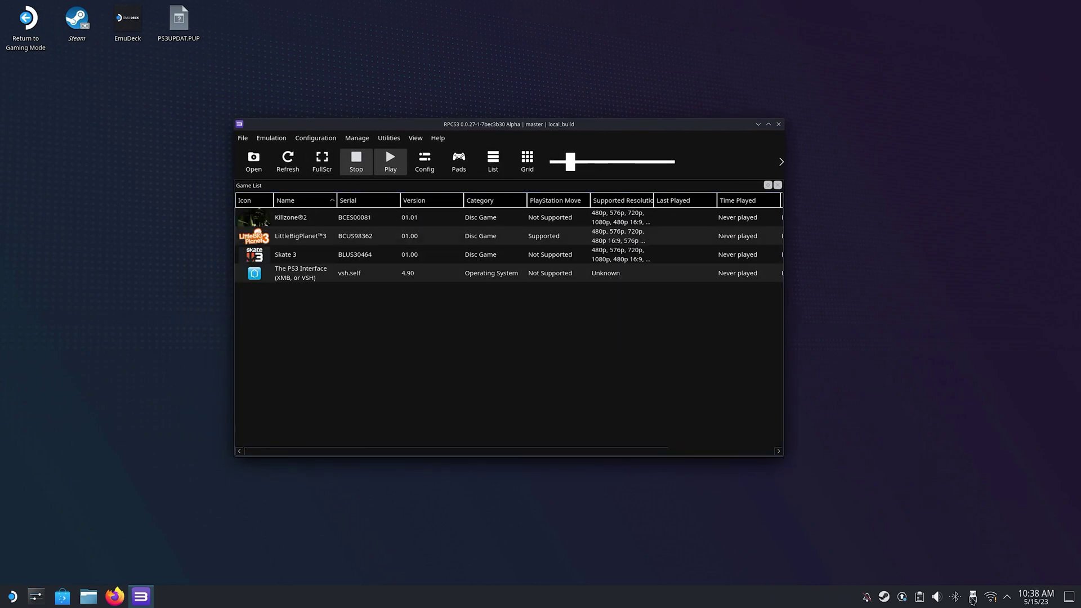
- Open the primary drive in Dolphin and close the leftover ps3 and Playstation 3 (PS3) tabs
left_click(972, 597)
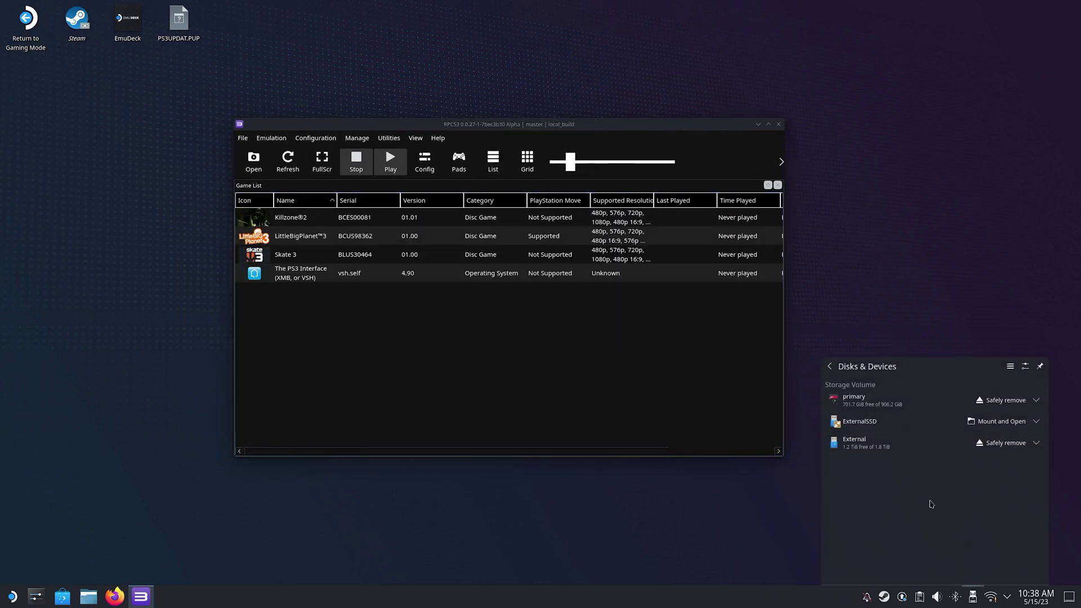
left_click(861, 422)
left_click(864, 419)
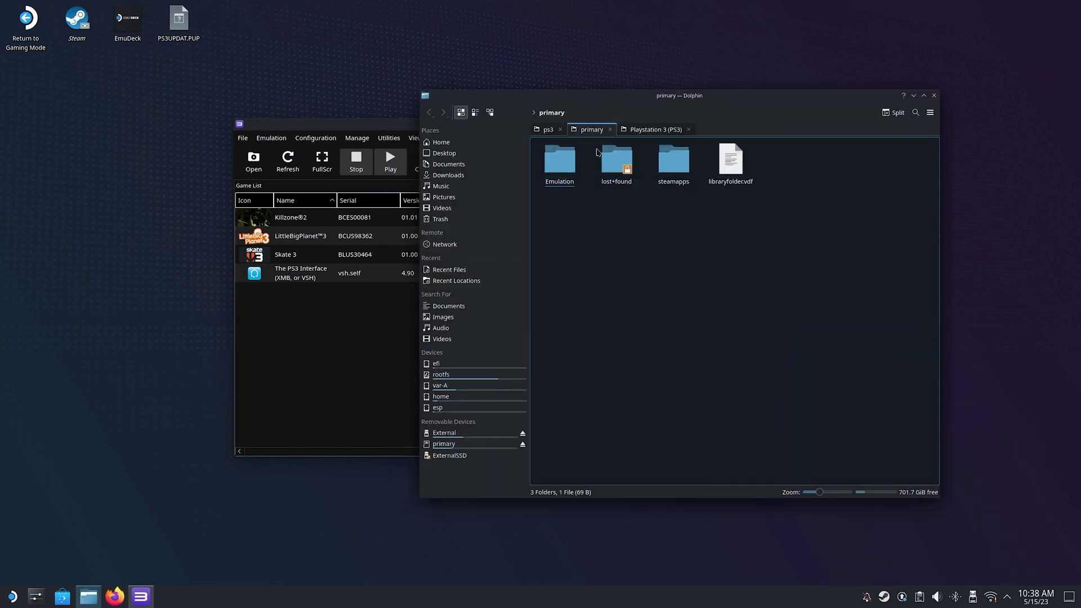
left_click(561, 129)
left_click(651, 130)
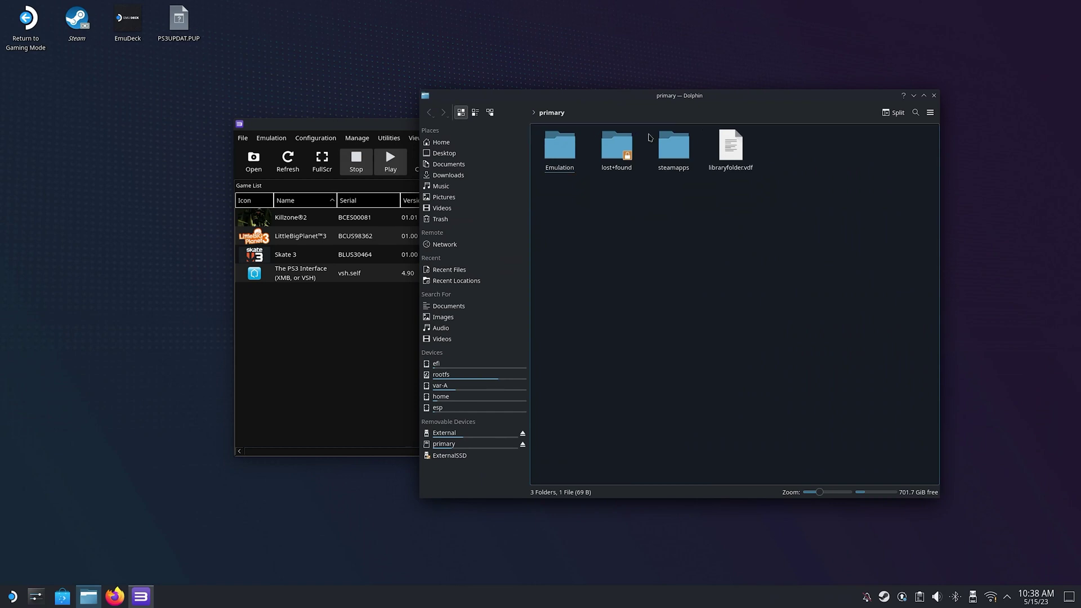
- Go to the Metal Gear Solid The Legacy Collection folder inside Emulation/roms/ps3
double_click(559, 147)
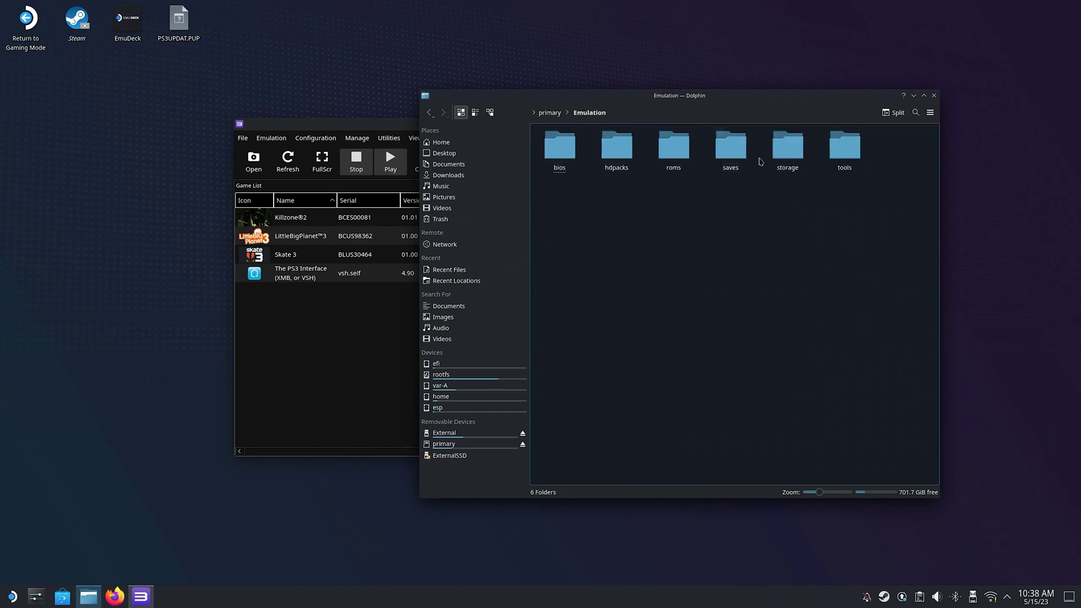
double_click(673, 147)
scroll(679, 377, "down", 10)
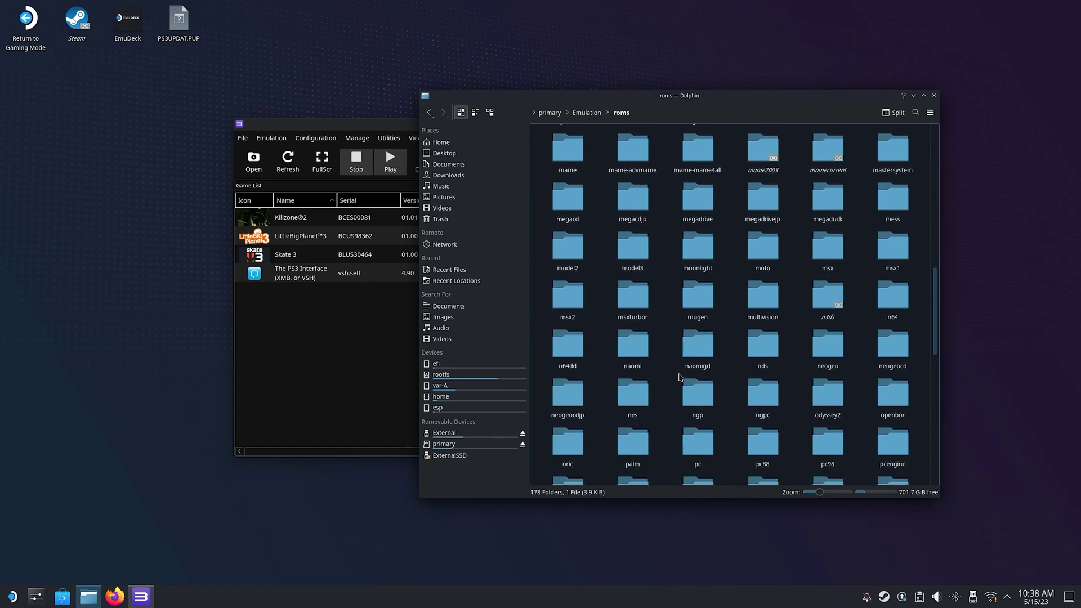
scroll(684, 394, "down", 3)
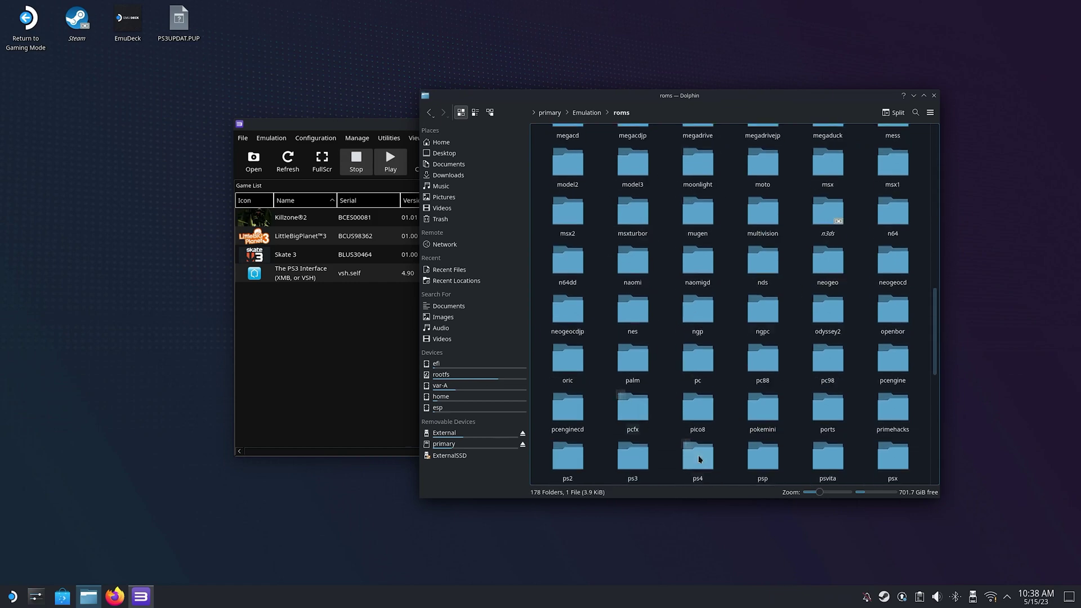
double_click(632, 457)
double_click(675, 145)
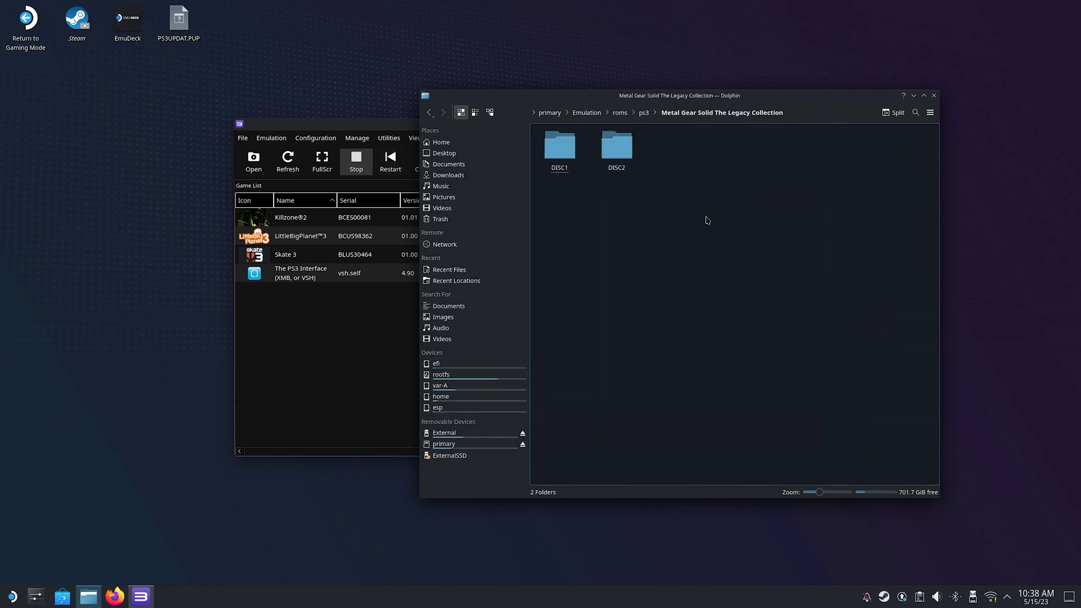
- Add the DISC1 and DISC2 folders to the RPCS3 game list, then close the file manager and reposition the RPCS3 window
left_click_drag(706, 220, 272, 391)
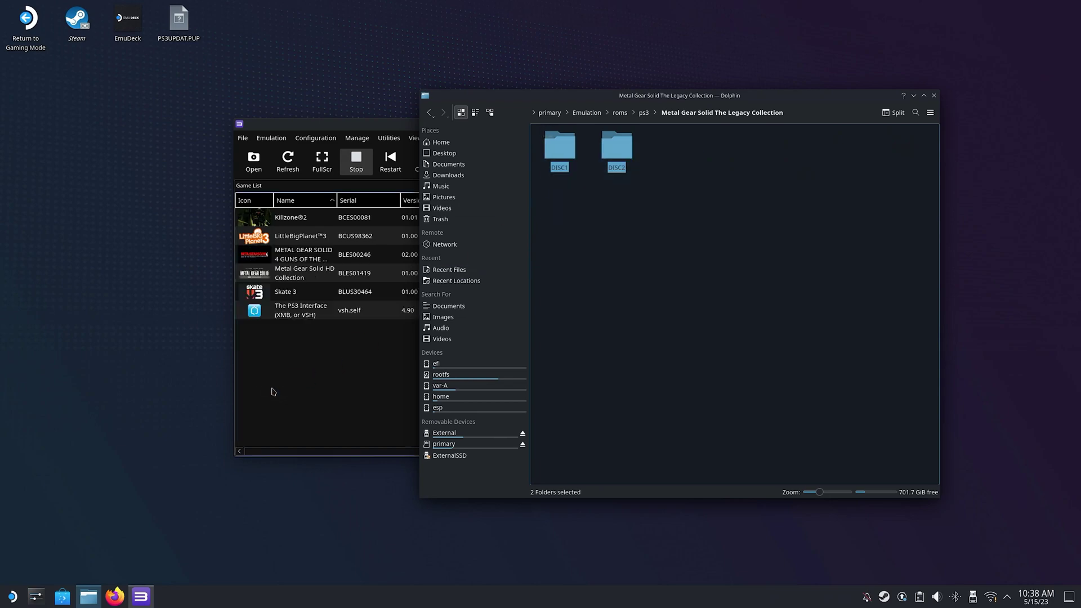
left_click(665, 350)
left_click(933, 95)
left_click_drag(421, 124, 390, 113)
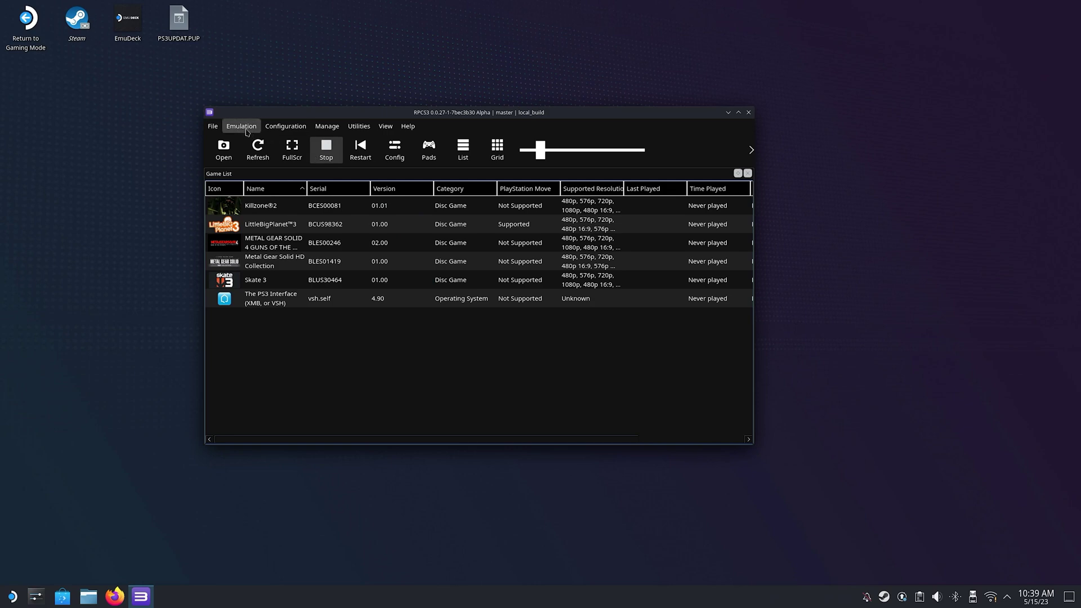
- Apply GPU settings using AMD Custom GPU 0405 (RADV VANGOGH), with Write Color Buffers and Asynchronous Texture Streaming enabled
left_click(286, 126)
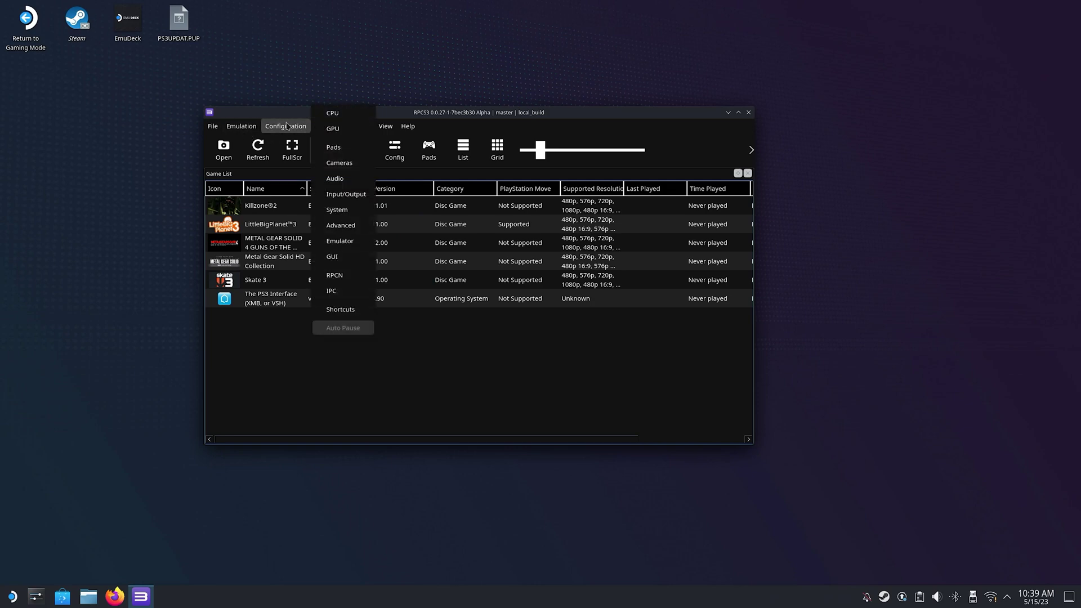
left_click(334, 130)
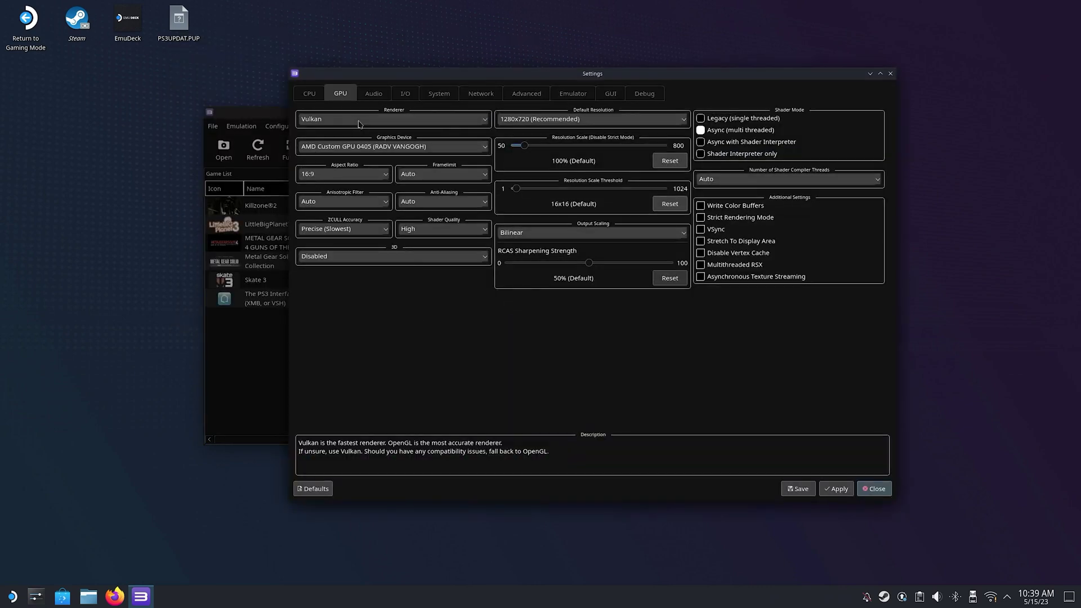
left_click(375, 149)
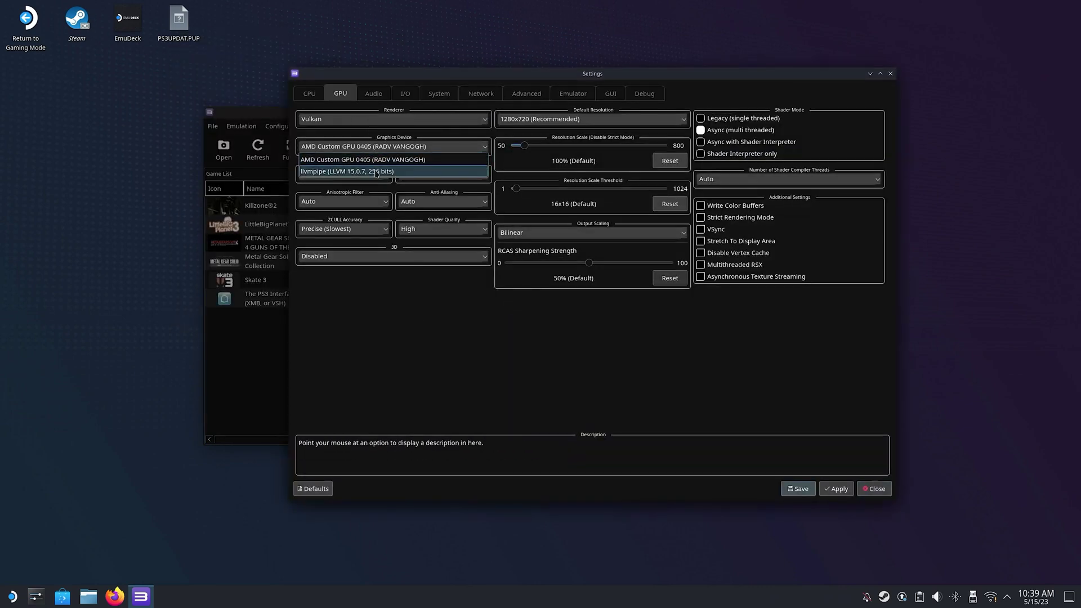
left_click(383, 160)
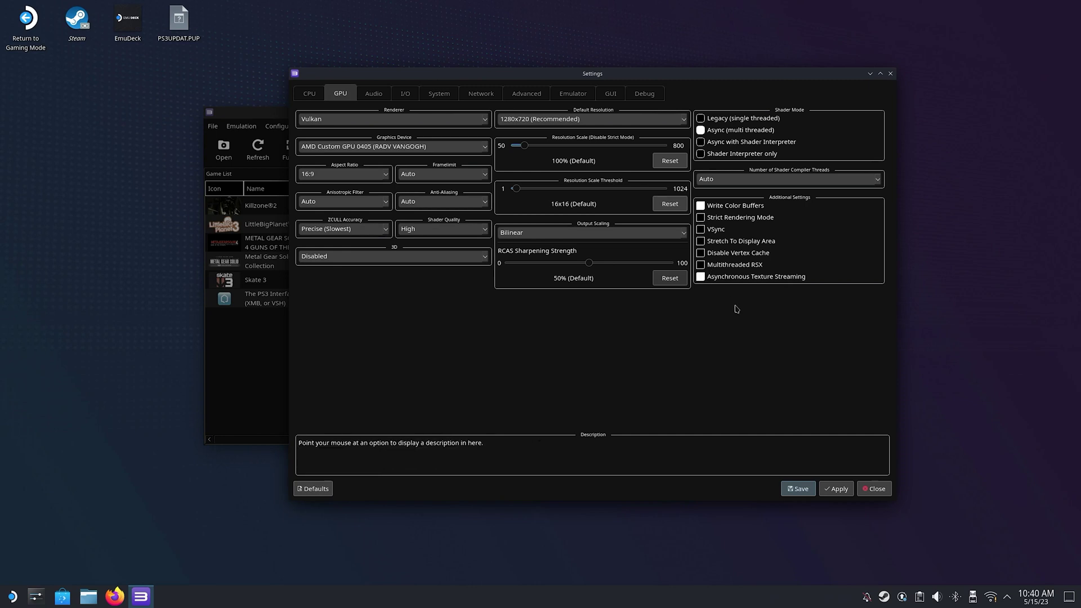
left_click(832, 493)
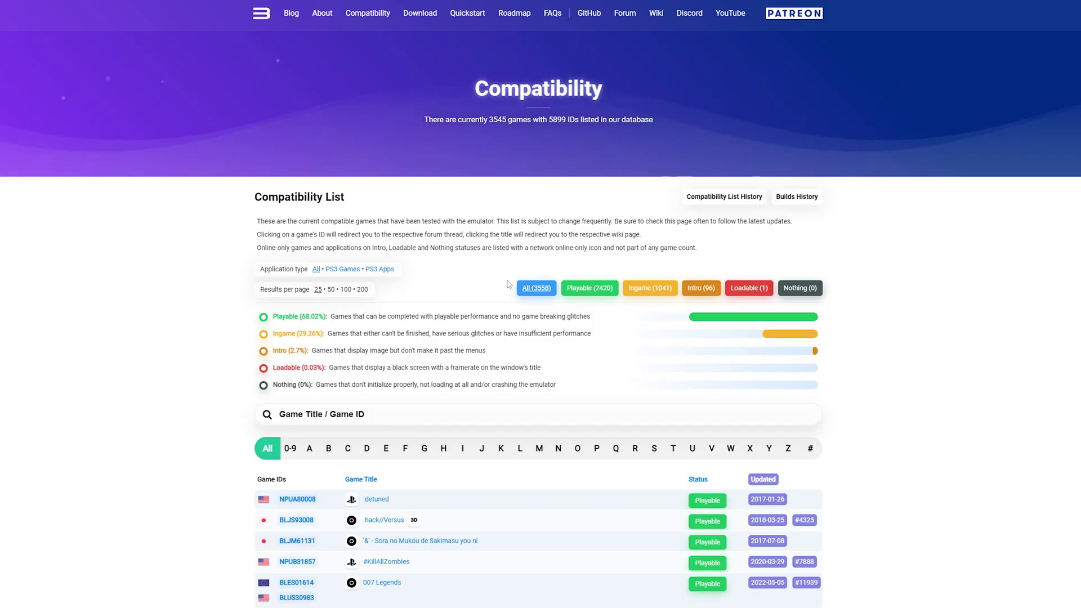
- Search the RPCS3 website's compatibility list for "skate 2"
left_click(293, 406)
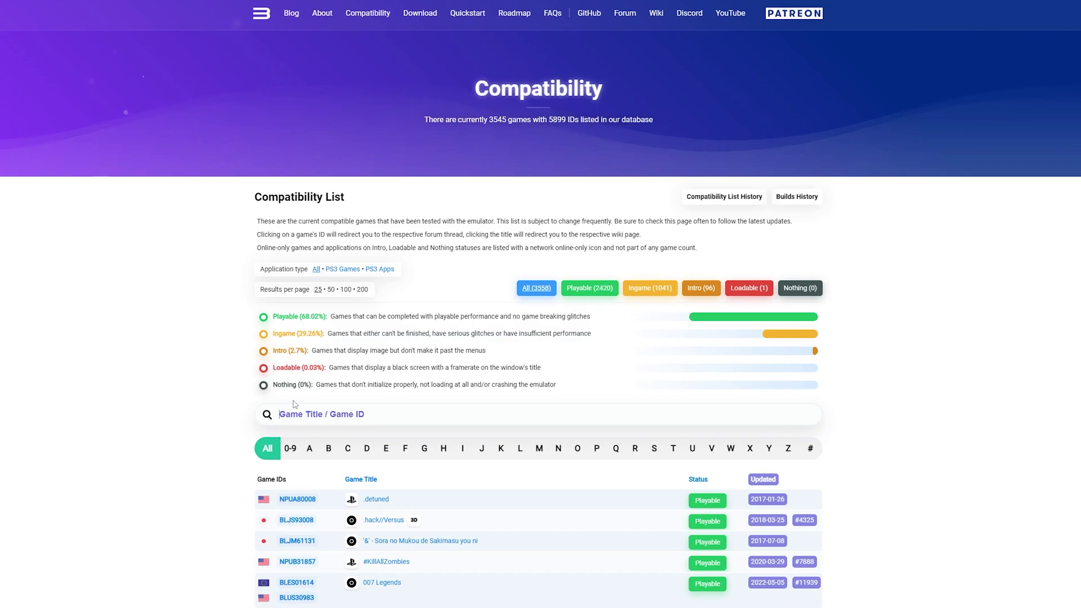
type("skate 2")
key("Return")
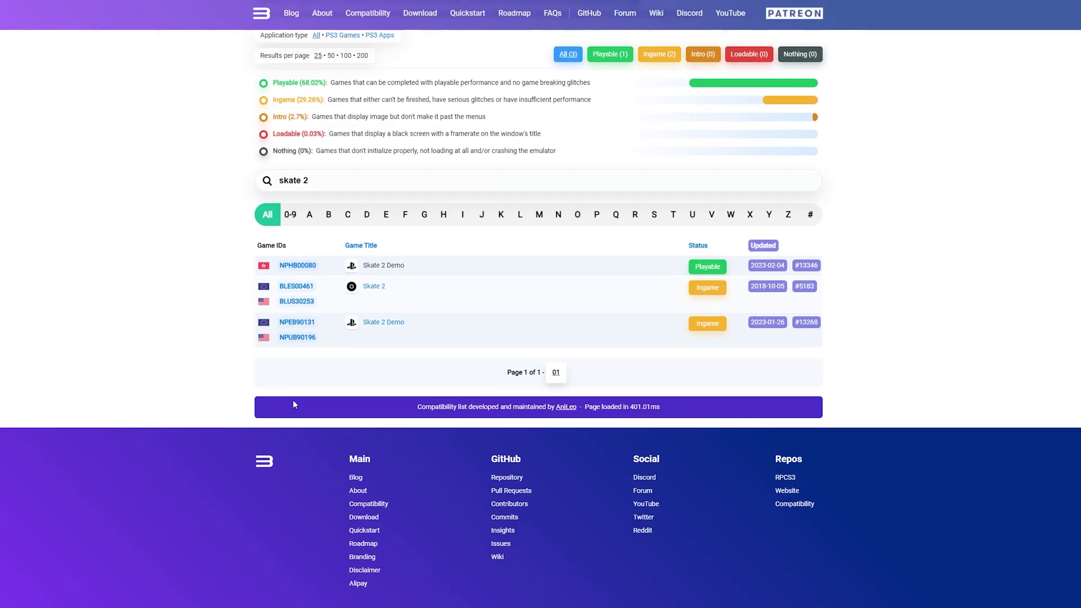
- Search the compatibility list for "skate 3" and examine the recommended configuration on the game's wiki page
left_click(329, 183)
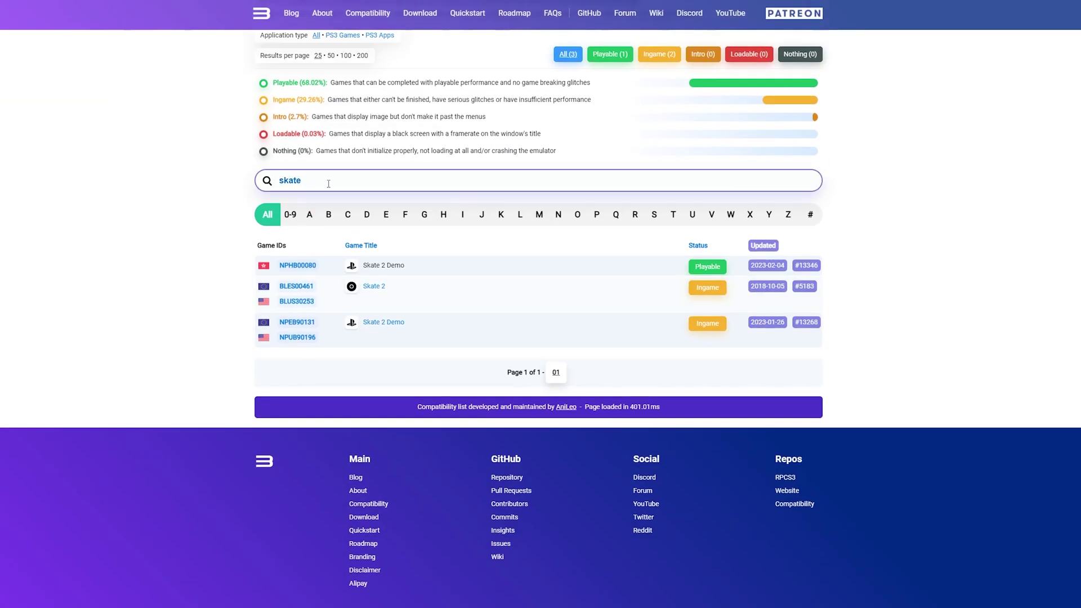
type("3")
key("Return")
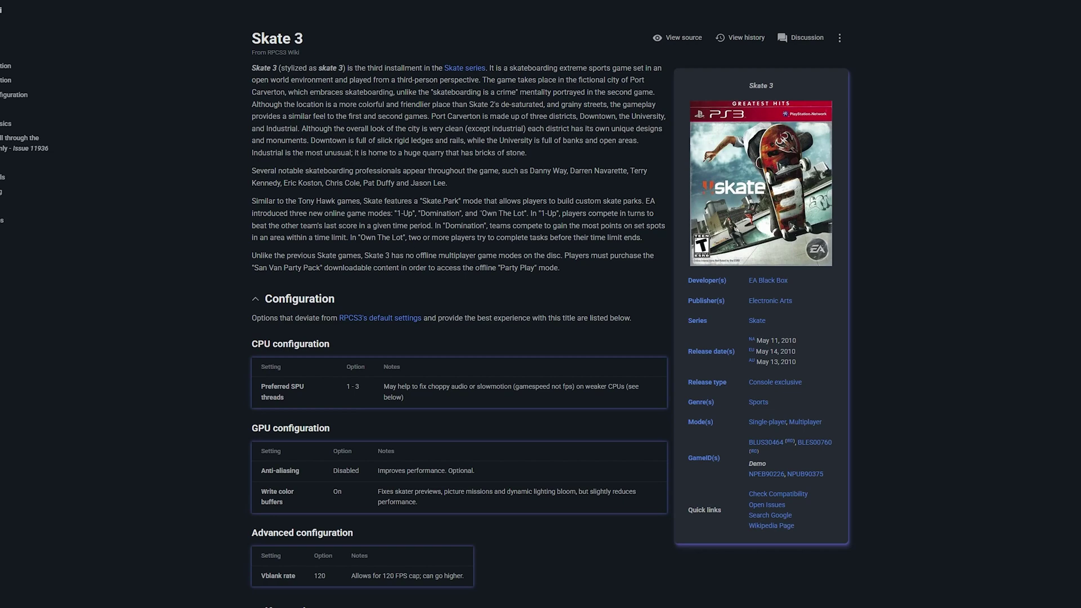
scroll(464, 211, "down", 3)
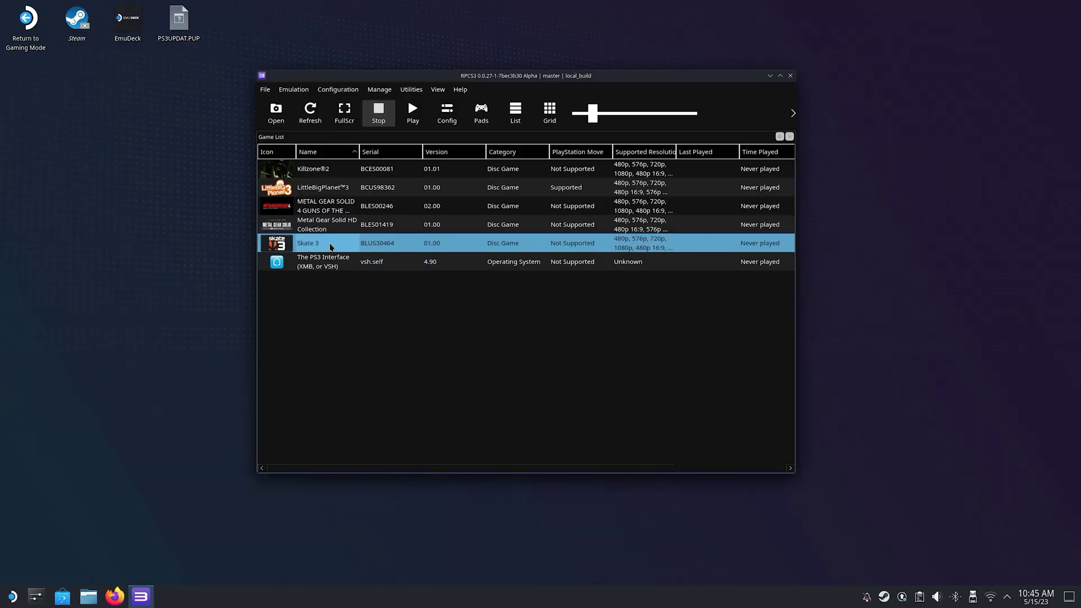
- Create a custom configuration for Skate 3 in RPCS3 with Preferred SPU Threads set to 3
right_click(329, 247)
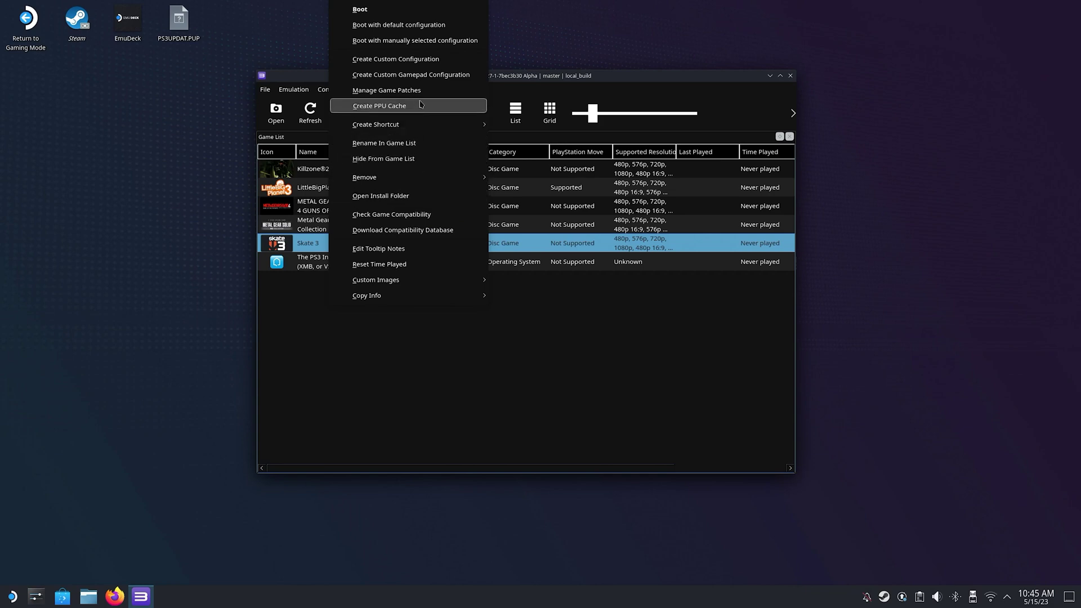
left_click(420, 60)
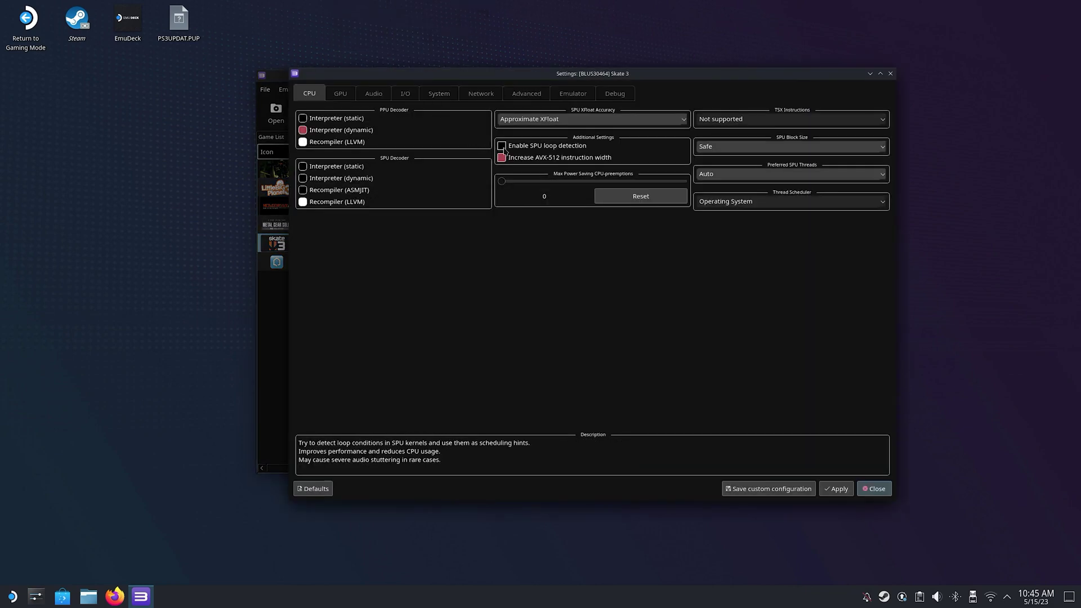
left_click(792, 179)
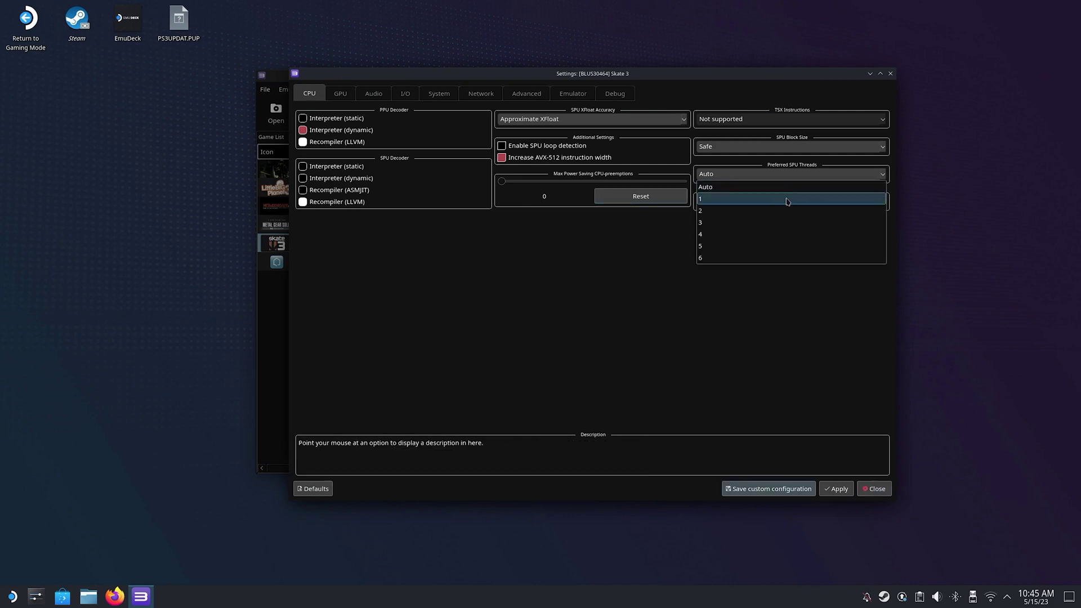
left_click(774, 222)
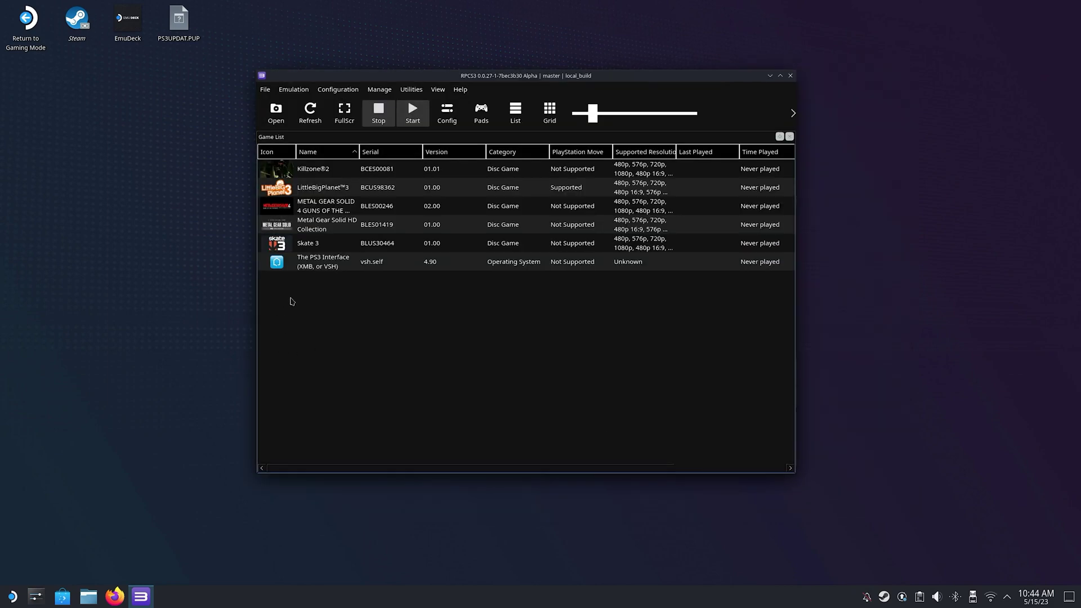
- Open the game patches for Skate 3 and update the patch file with the latest downloadable patches
right_click(322, 246)
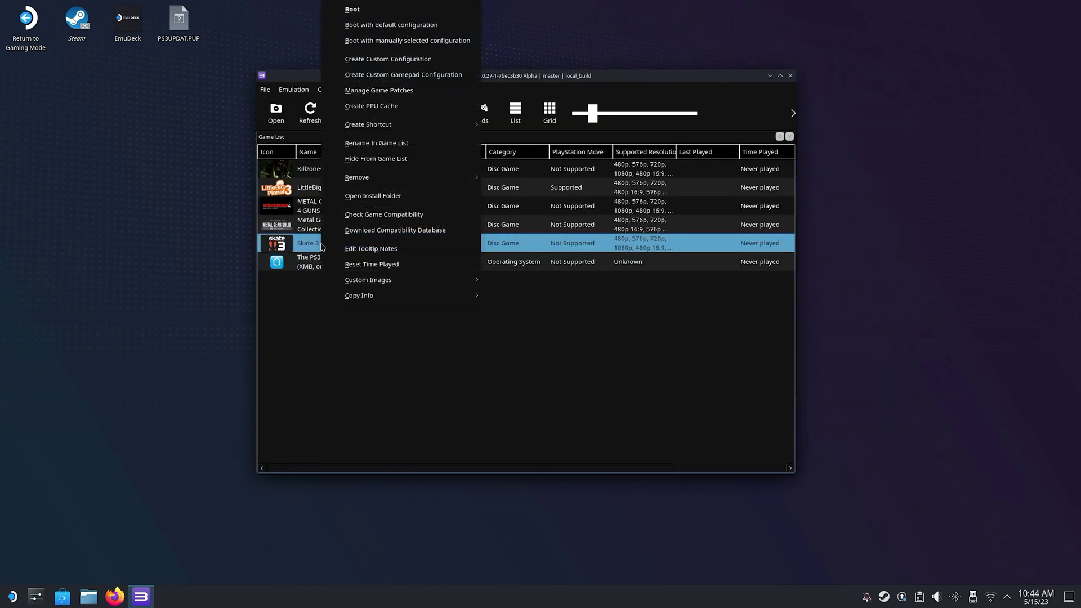
left_click(415, 94)
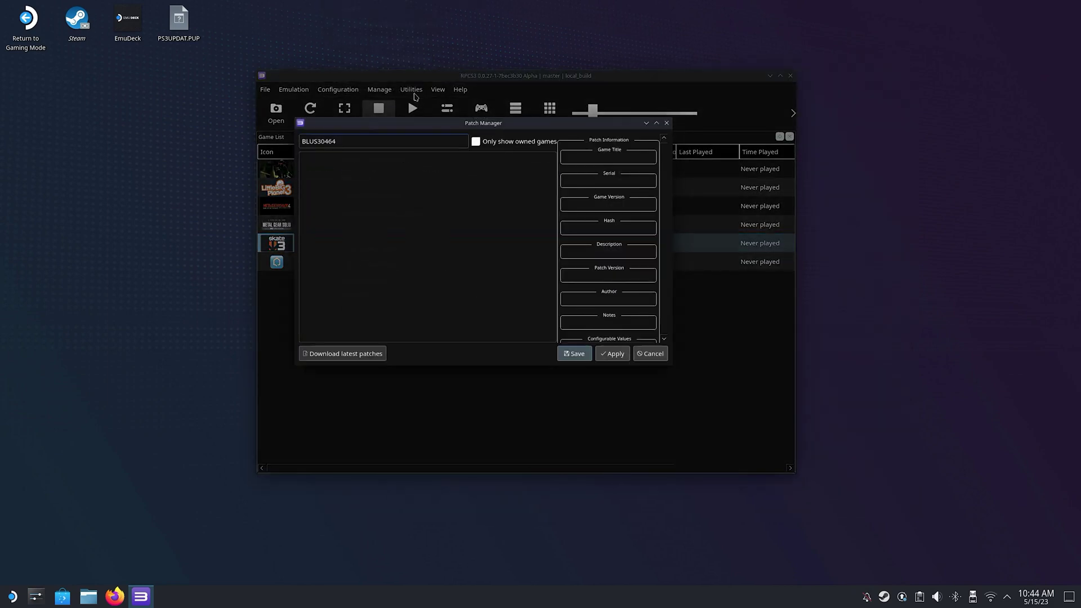
left_click(365, 354)
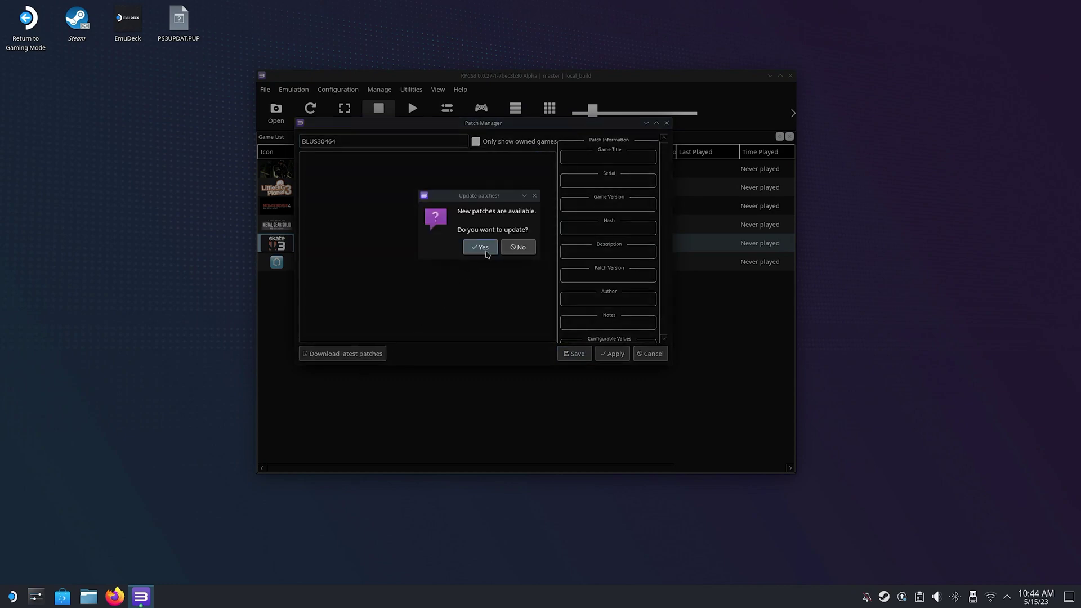
left_click(482, 249)
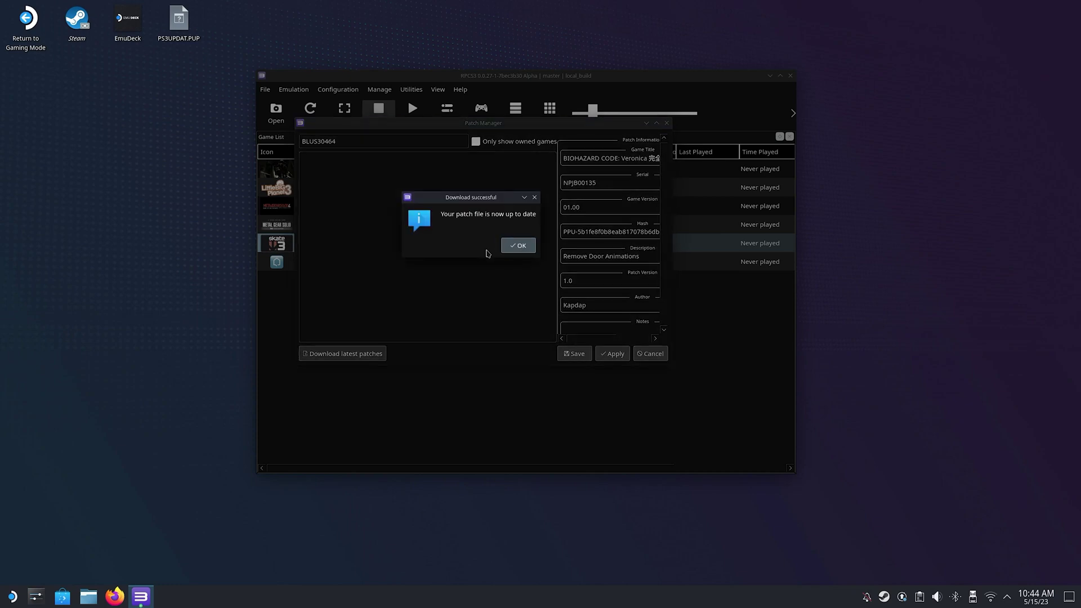
left_click(519, 246)
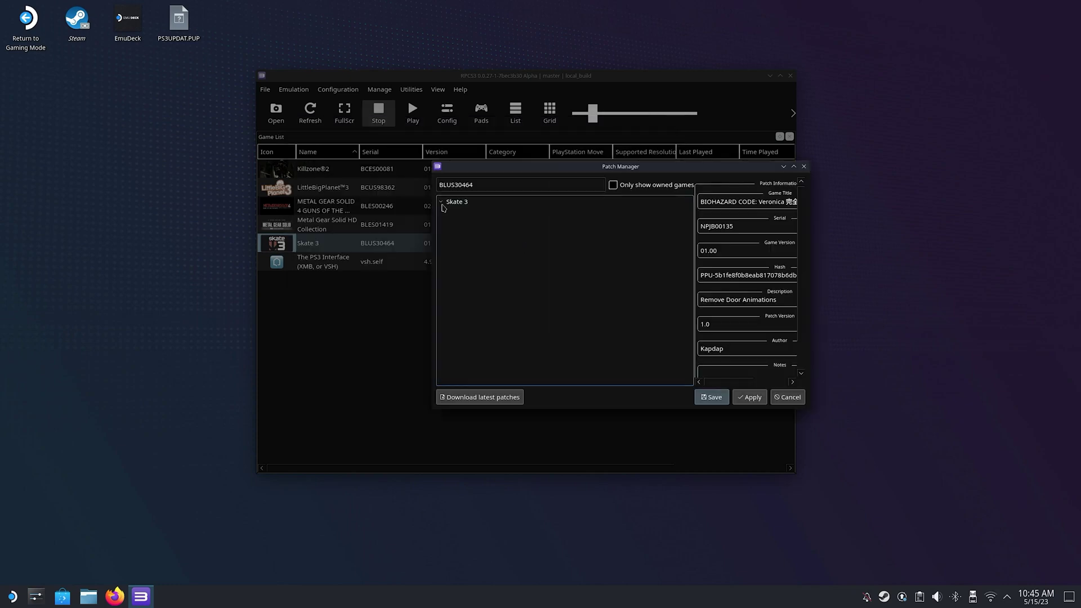
- Enable the 60 FPS patch for Skate 3 under BLUS30464 v.01.05 and apply it
left_click(442, 203)
left_click(449, 214)
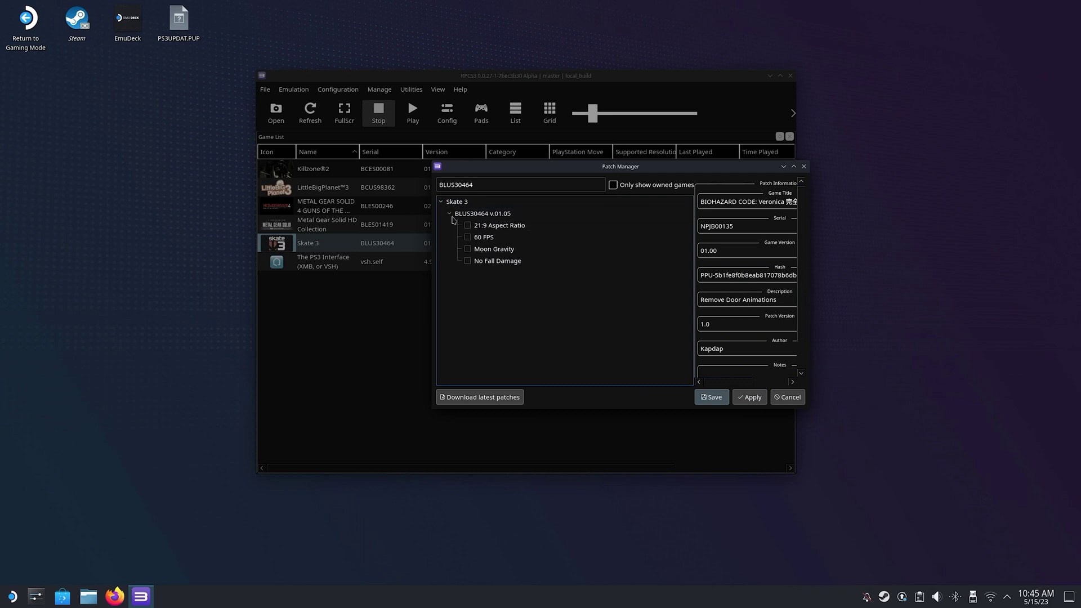
left_click(467, 237)
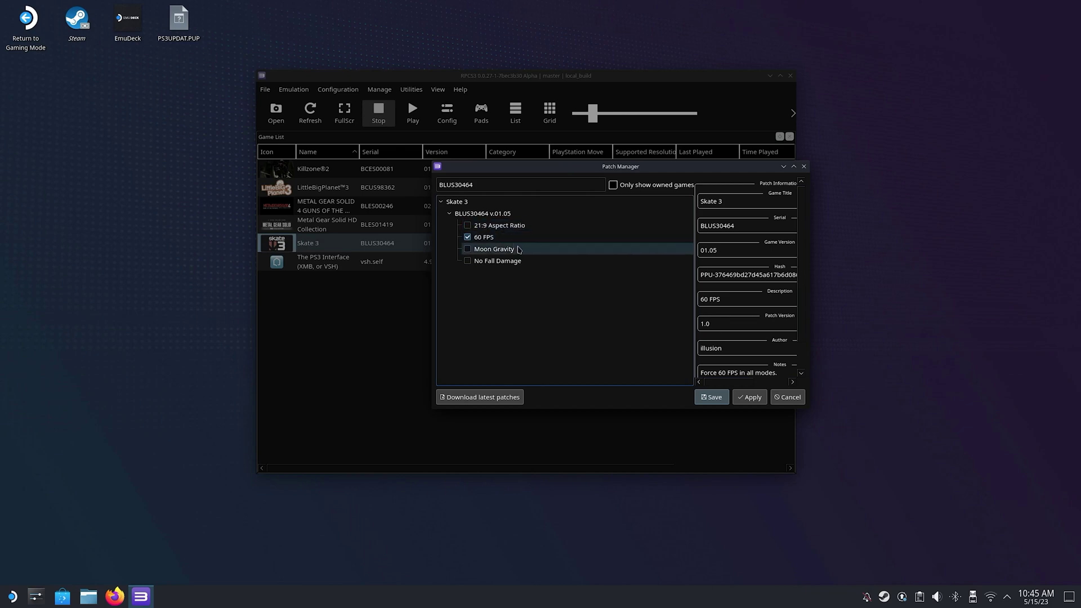
left_click(757, 399)
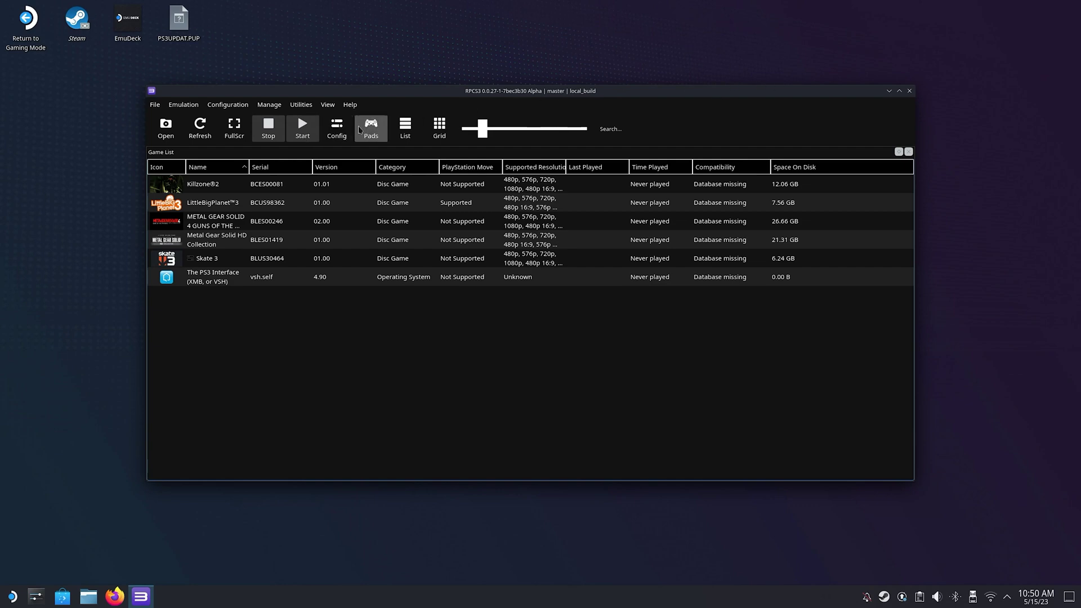
- Open the gamepad settings and choose Evdev as the handler for Player 1
left_click(373, 138)
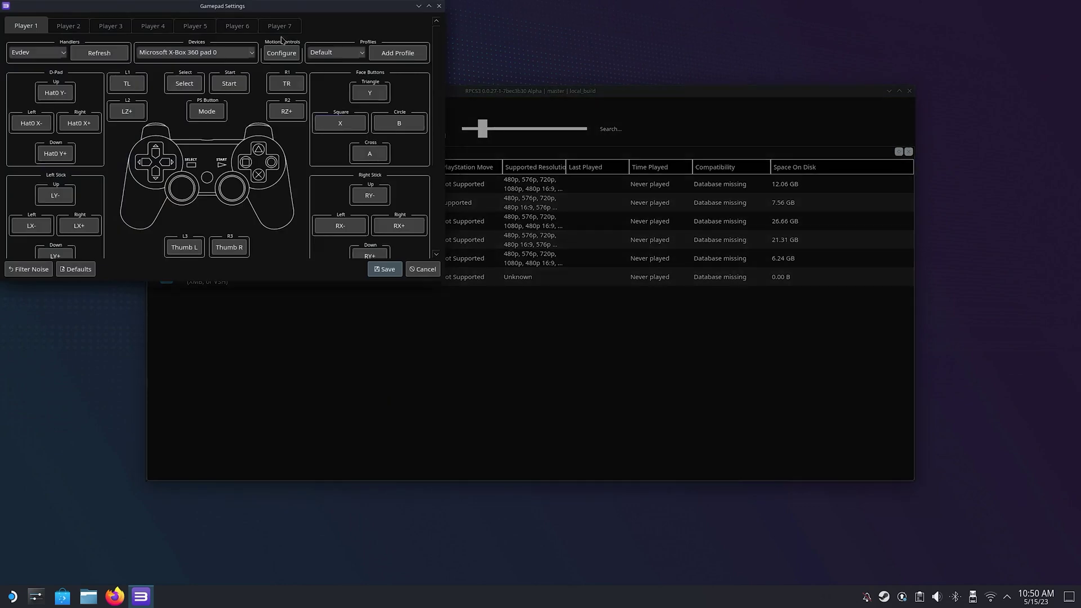
left_click_drag(239, 8, 522, 136)
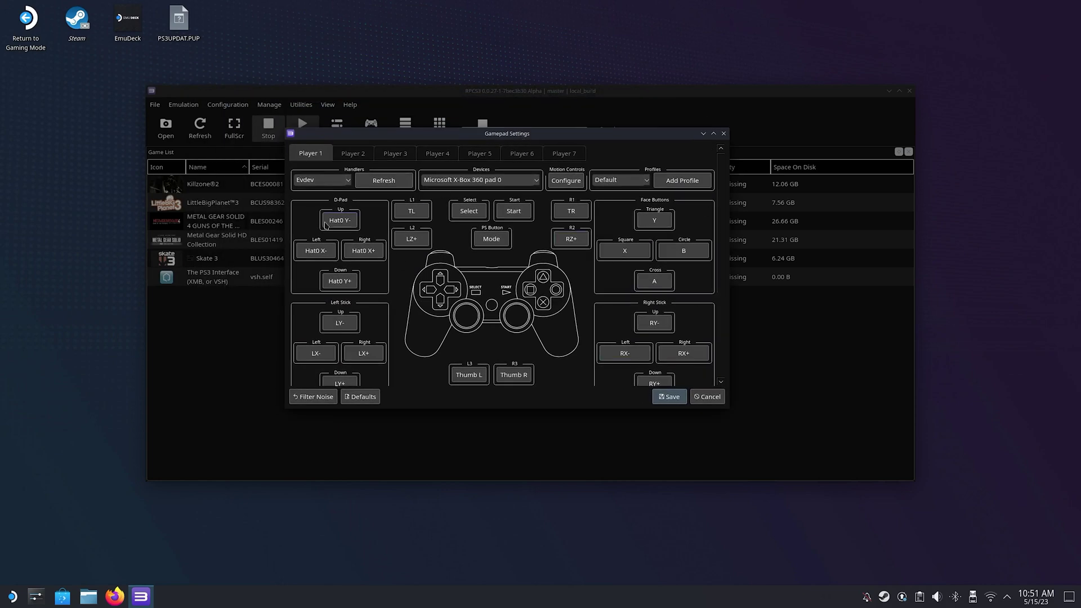
left_click(319, 183)
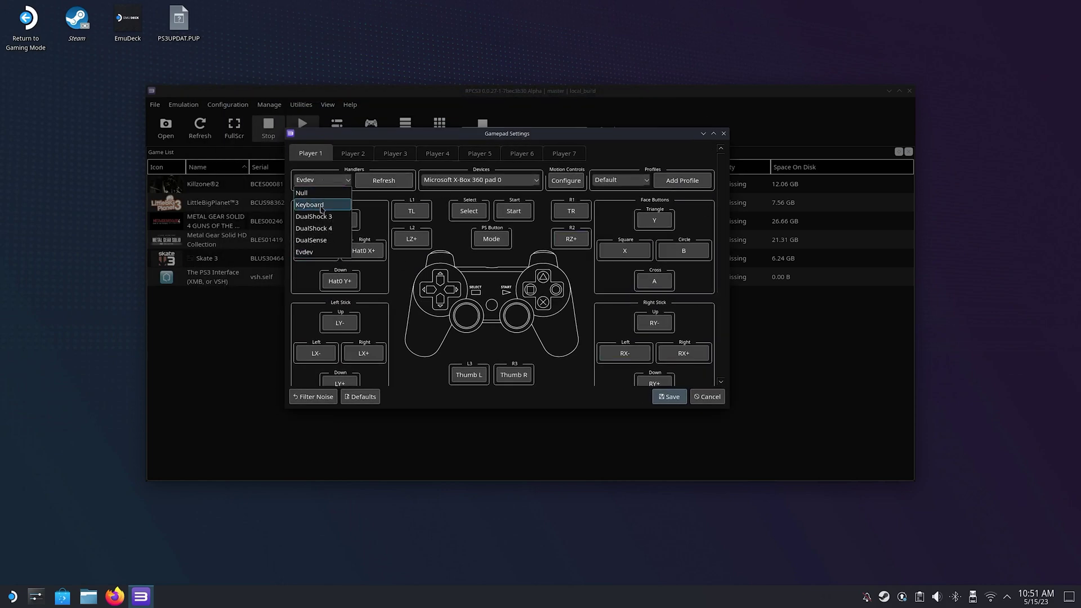
left_click(319, 253)
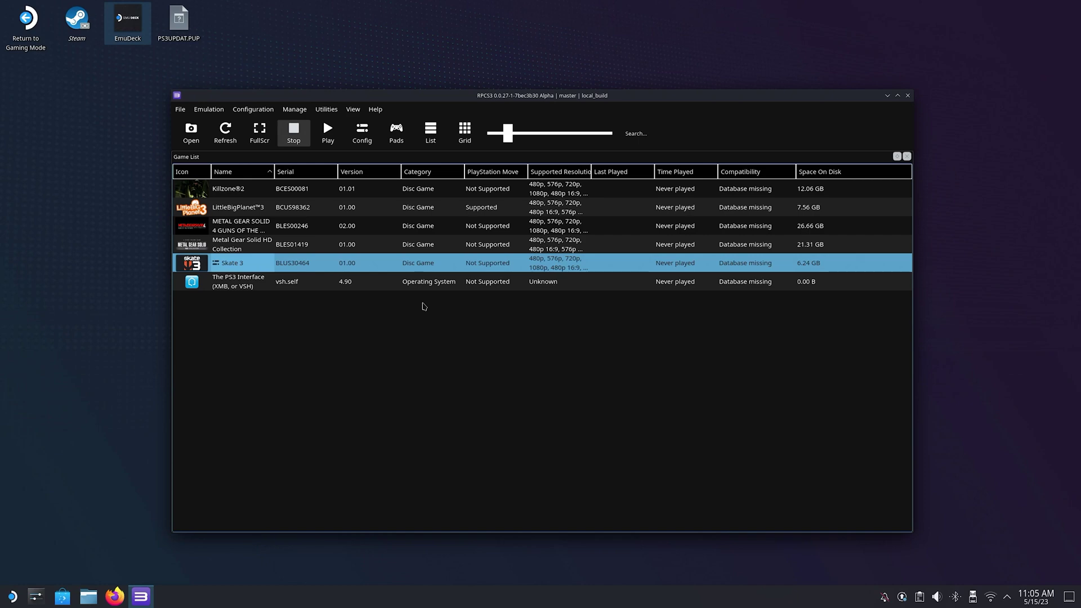
- Switch to EmuDeck's Steam ROM Manager and enable the PlayStation 2 PCSX2 parser and both PlayStation 3 RPCS3 parsers
key("Return")
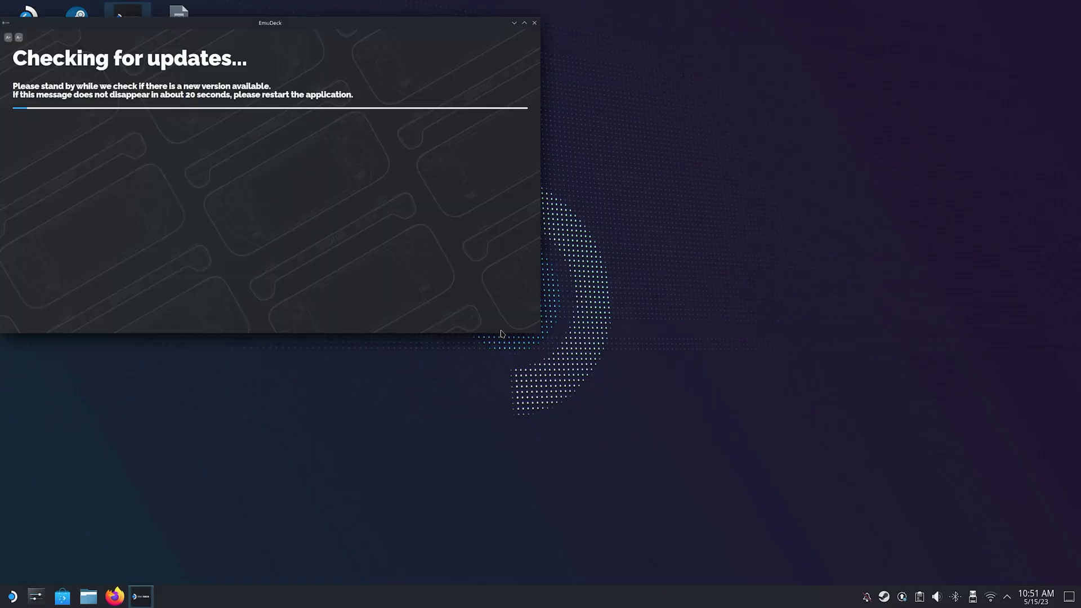
left_click_drag(317, 25, 603, 114)
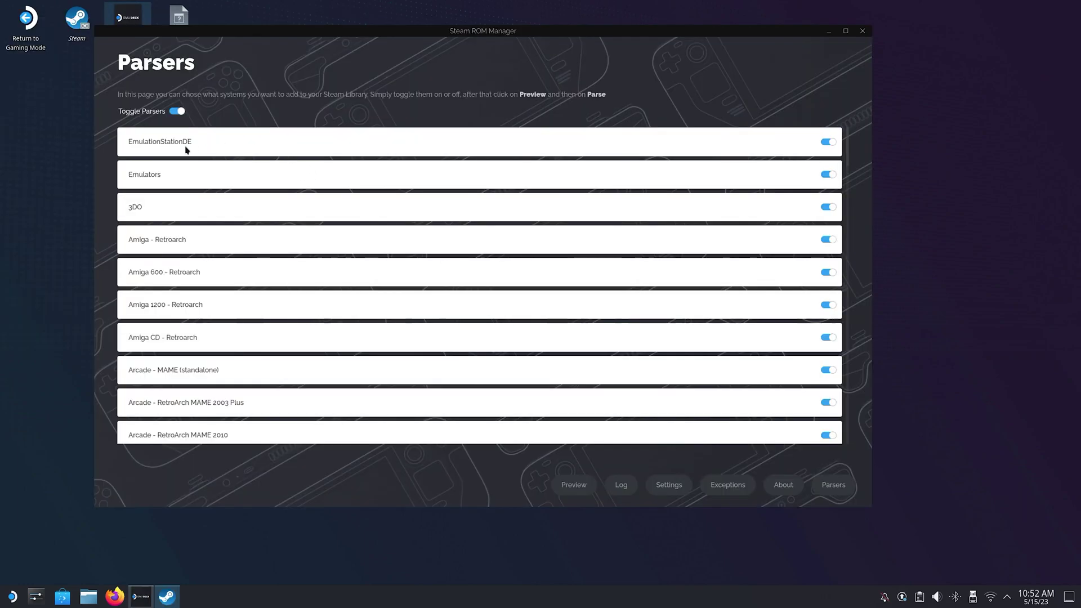
left_click(177, 110)
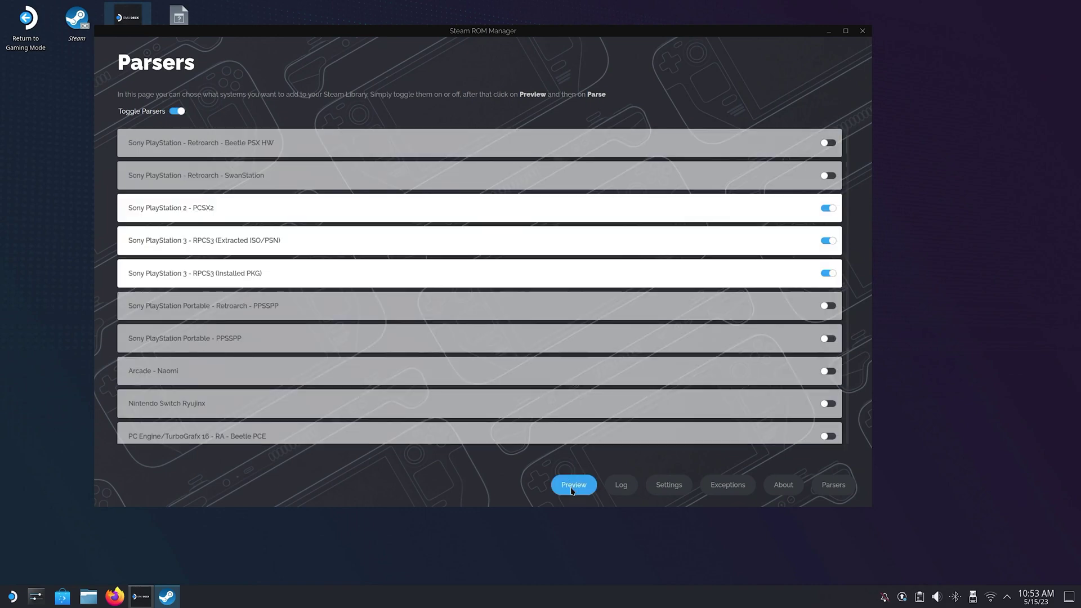
- Preview and parse the games of the enabled parsers, and filter the list to the PlayStation 3 category
left_click(572, 488)
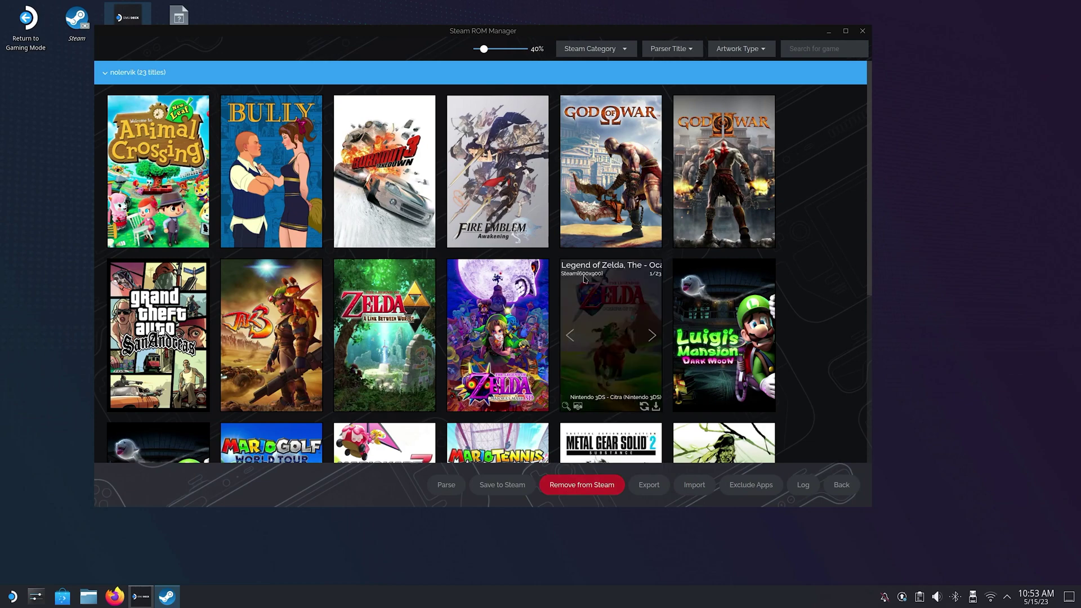
left_click(451, 492)
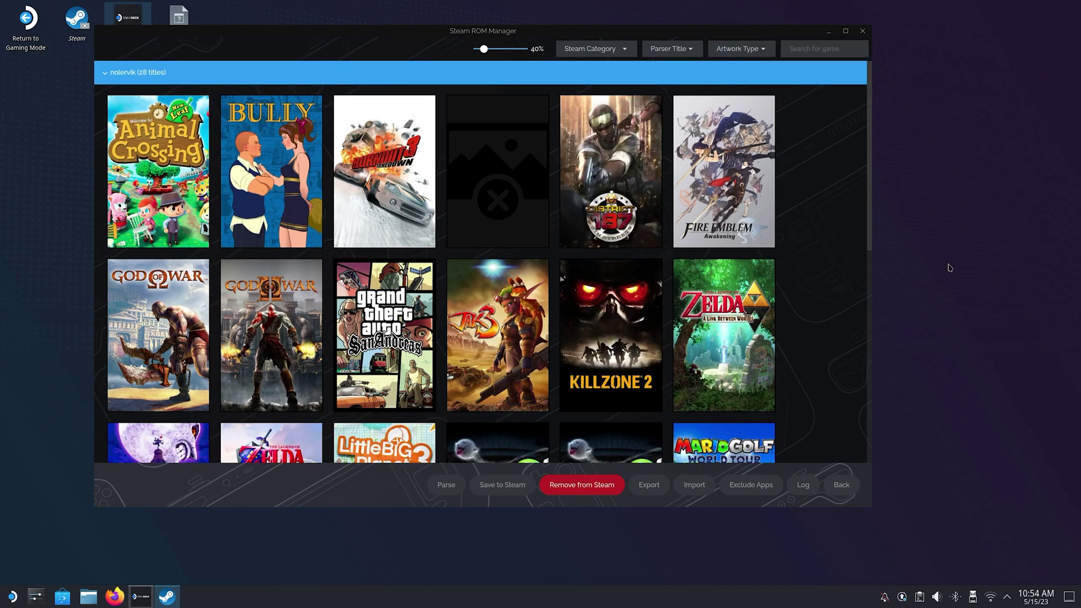
mouse_move(473, 178)
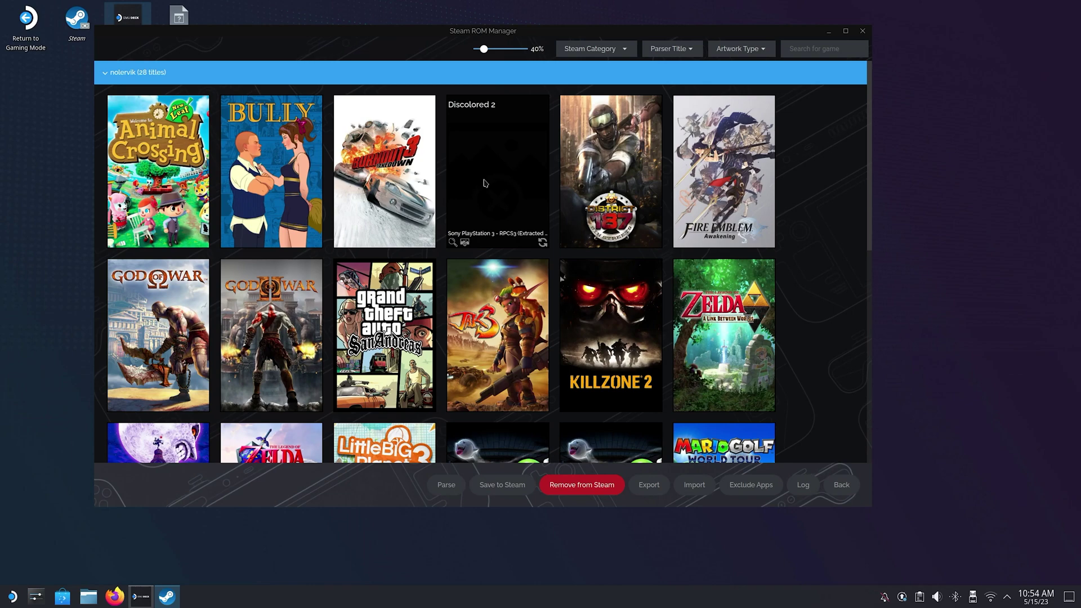
scroll(540, 228, "down", 4)
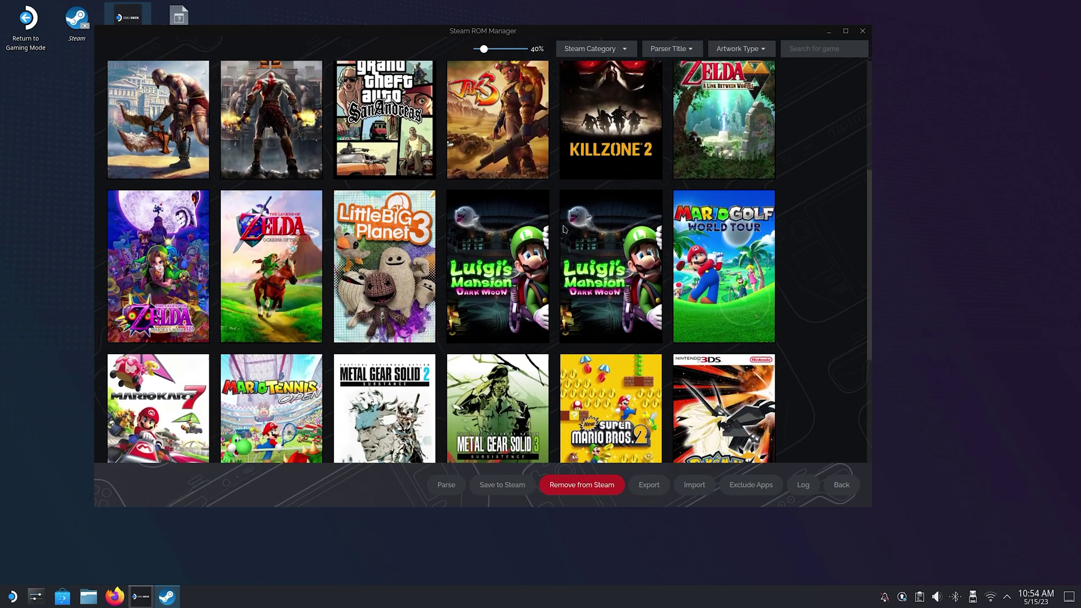
scroll(564, 228, "up", 4)
left_click(605, 49)
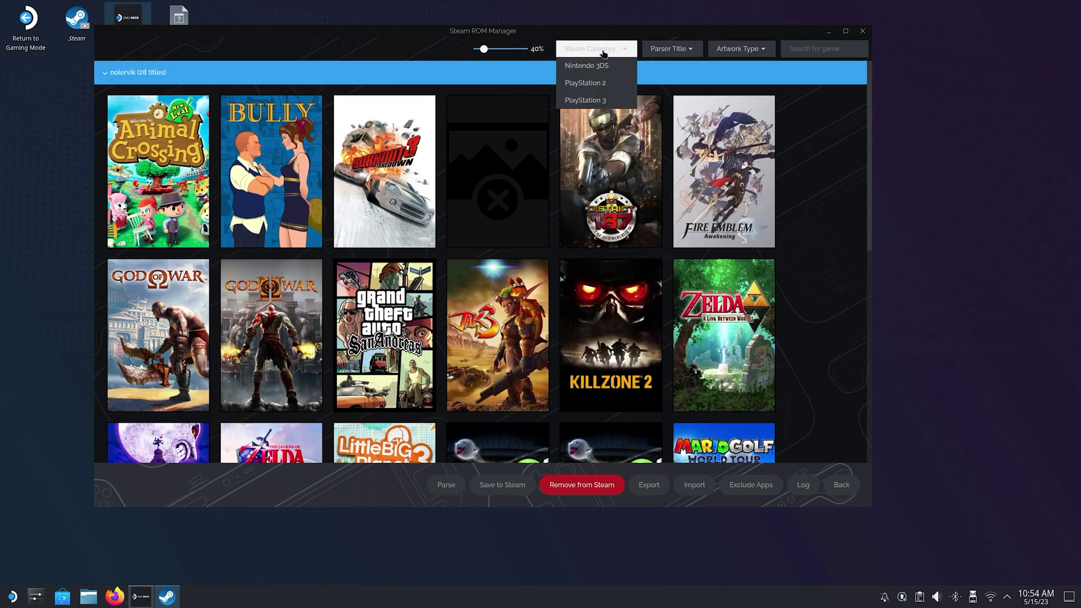
left_click(585, 100)
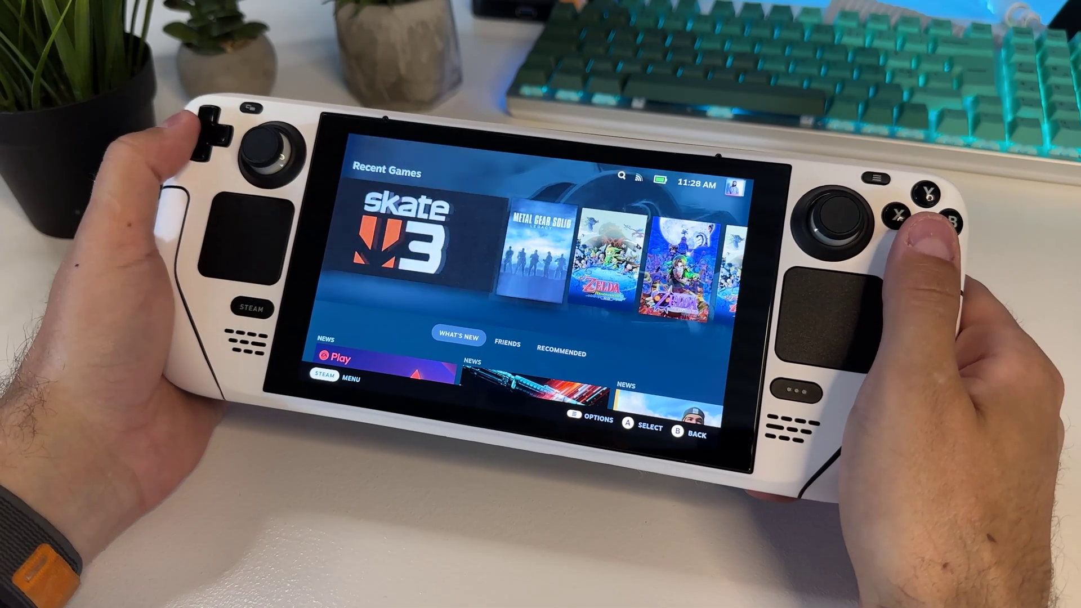
key("Return")
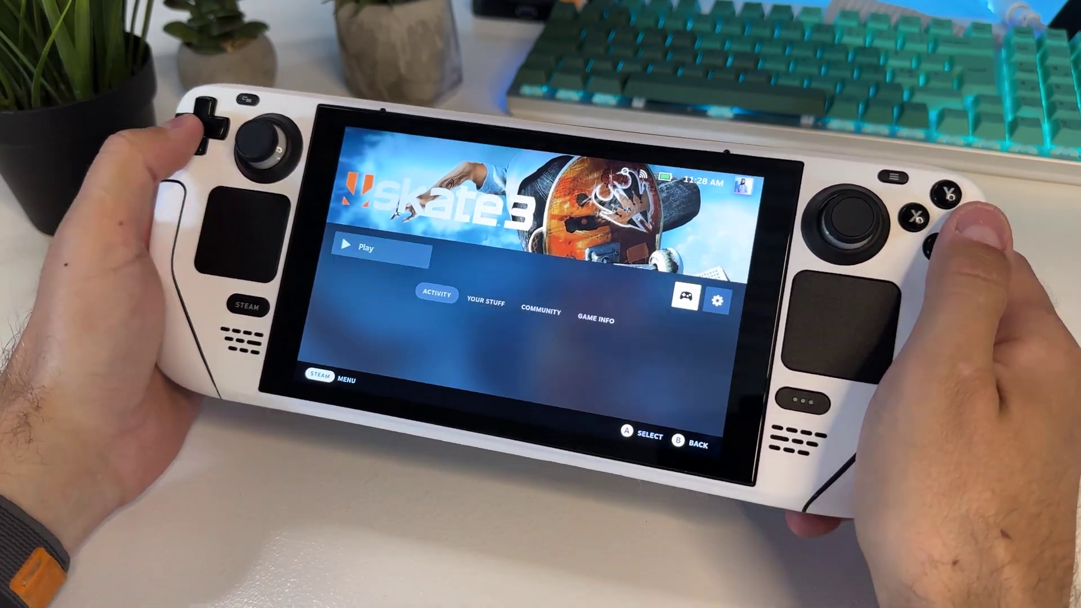
key("Return")
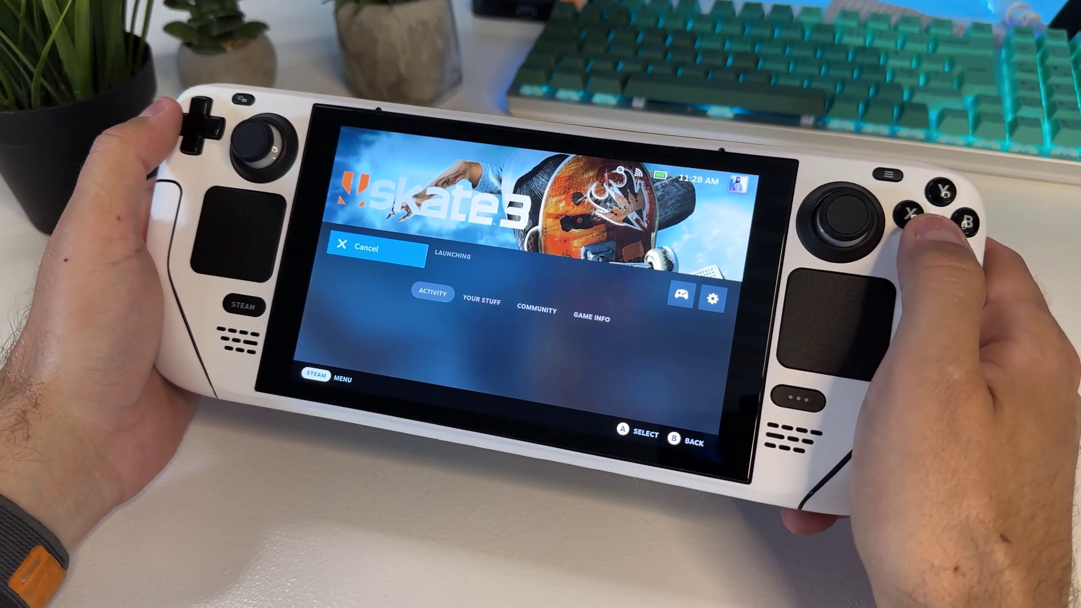